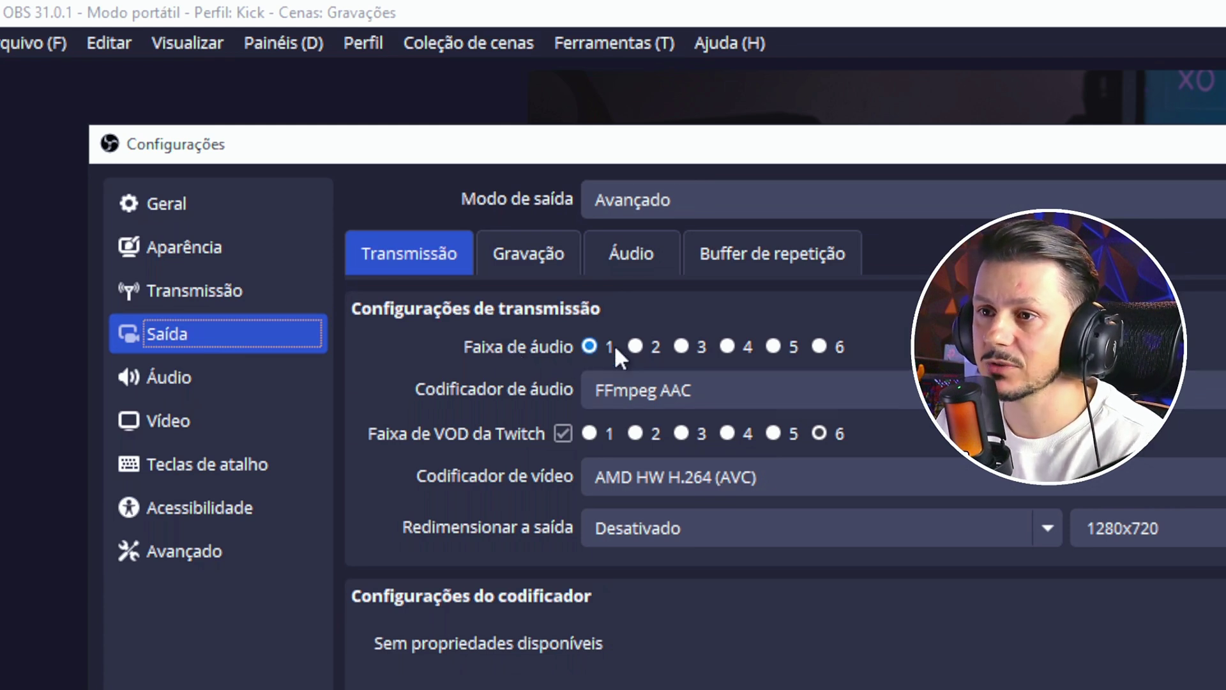
Try other audio tracks for the stream and the Twitch VOD, and set the Twitch VOD track back to 6.
left_click(635, 347)
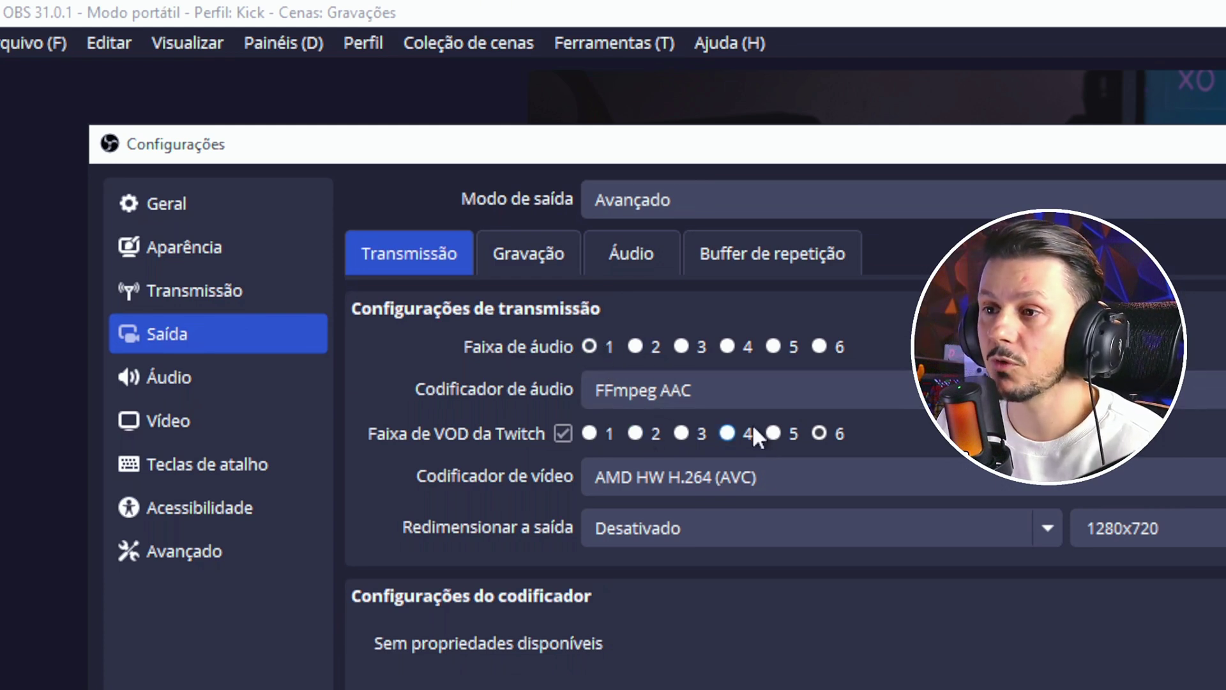
left_click(736, 430)
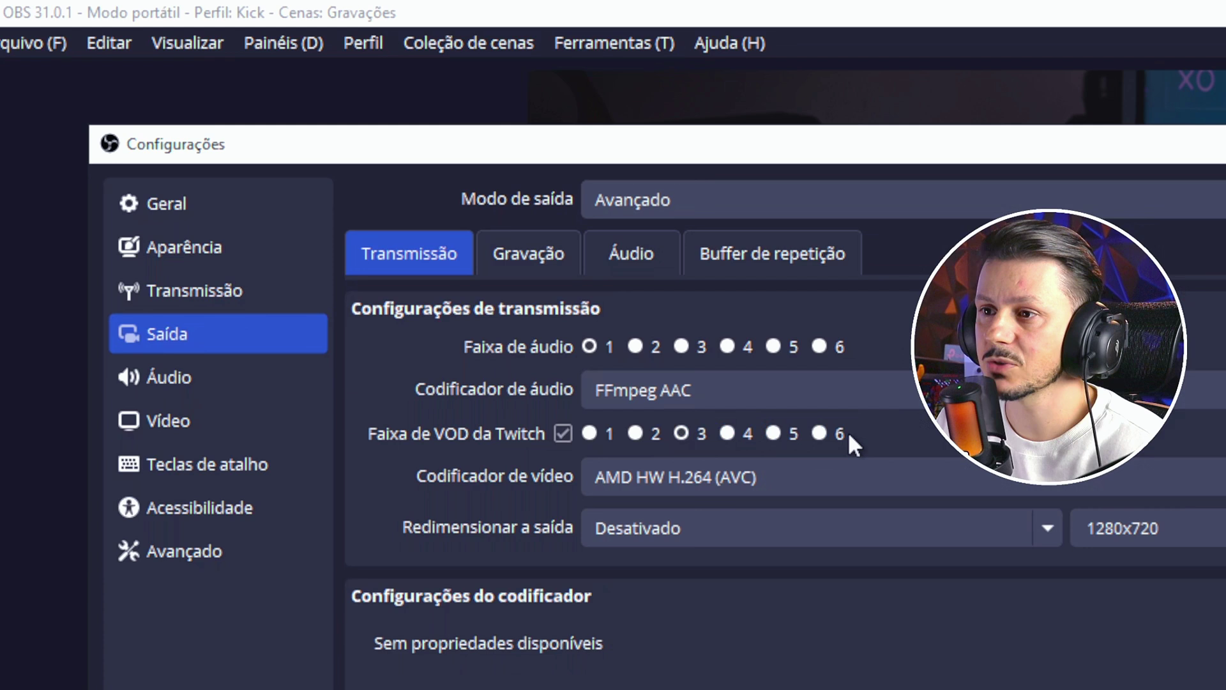
left_click(821, 432)
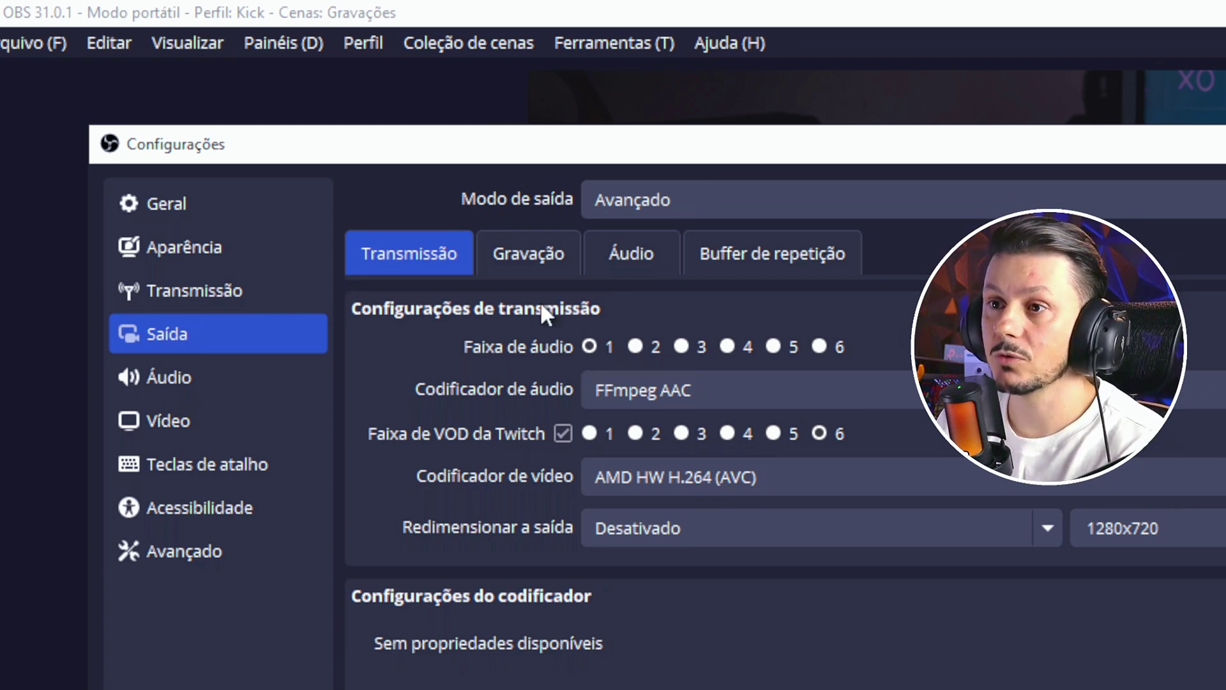
Enable audio track 4 and disable track 6 in the recording output settings, and save the settings.
left_click(525, 251)
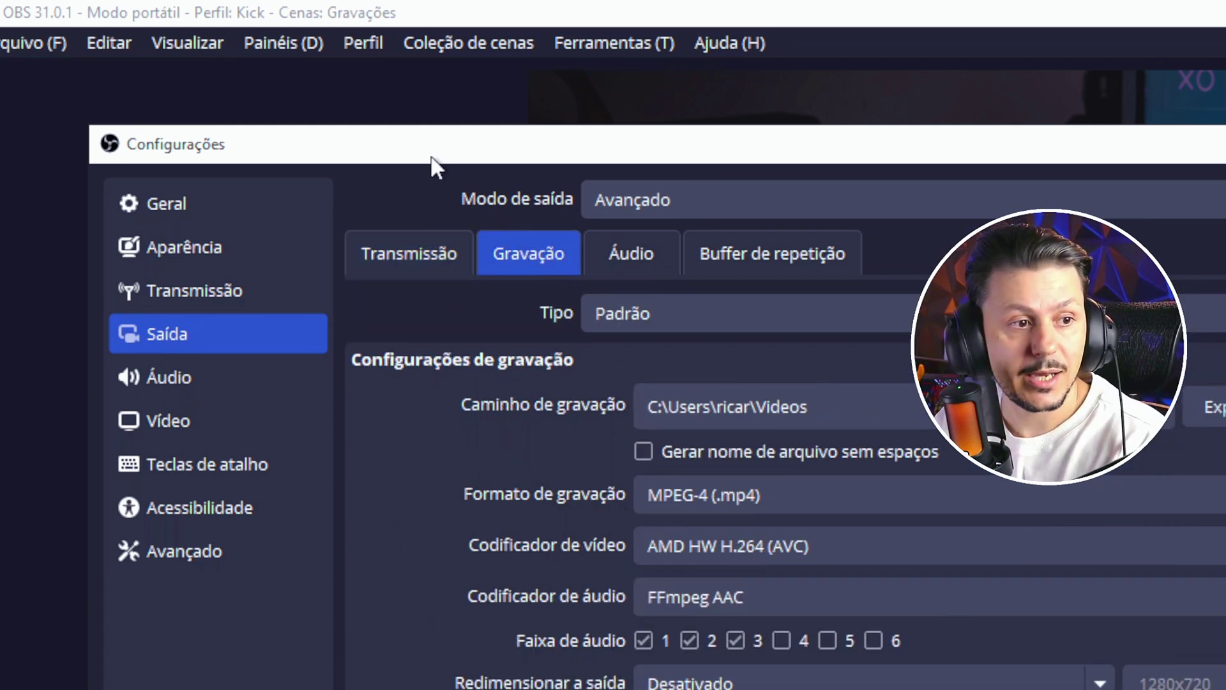
left_click_drag(433, 159, 358, 103)
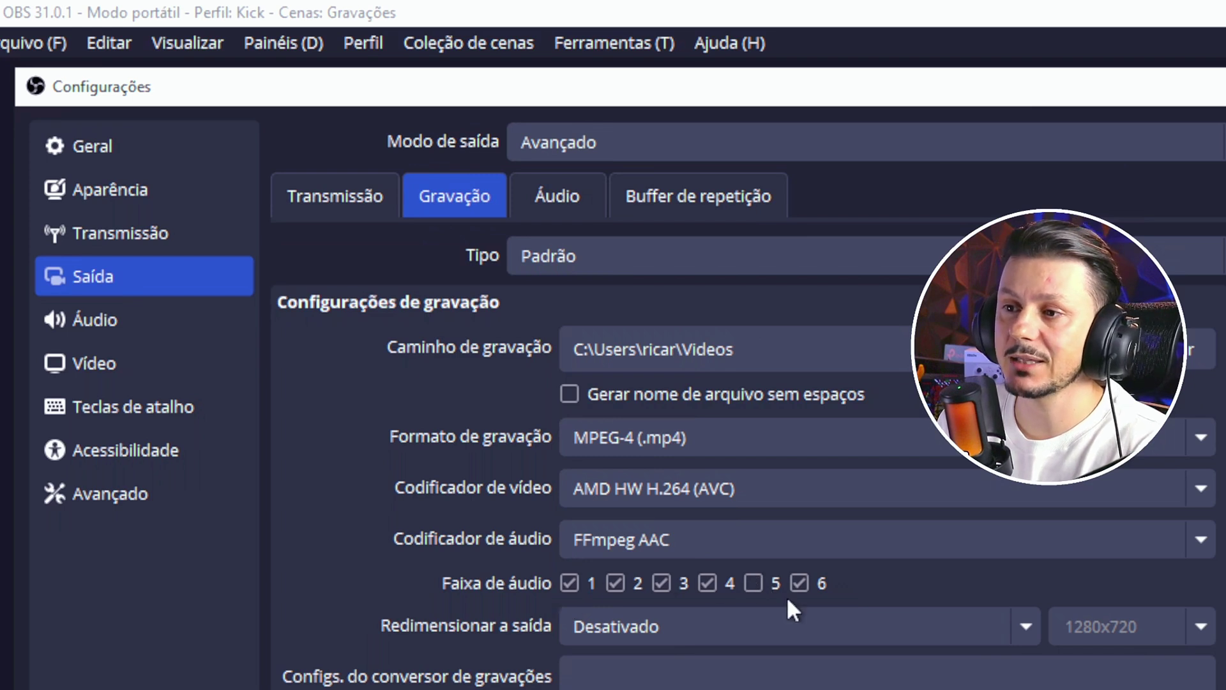
left_click(799, 582)
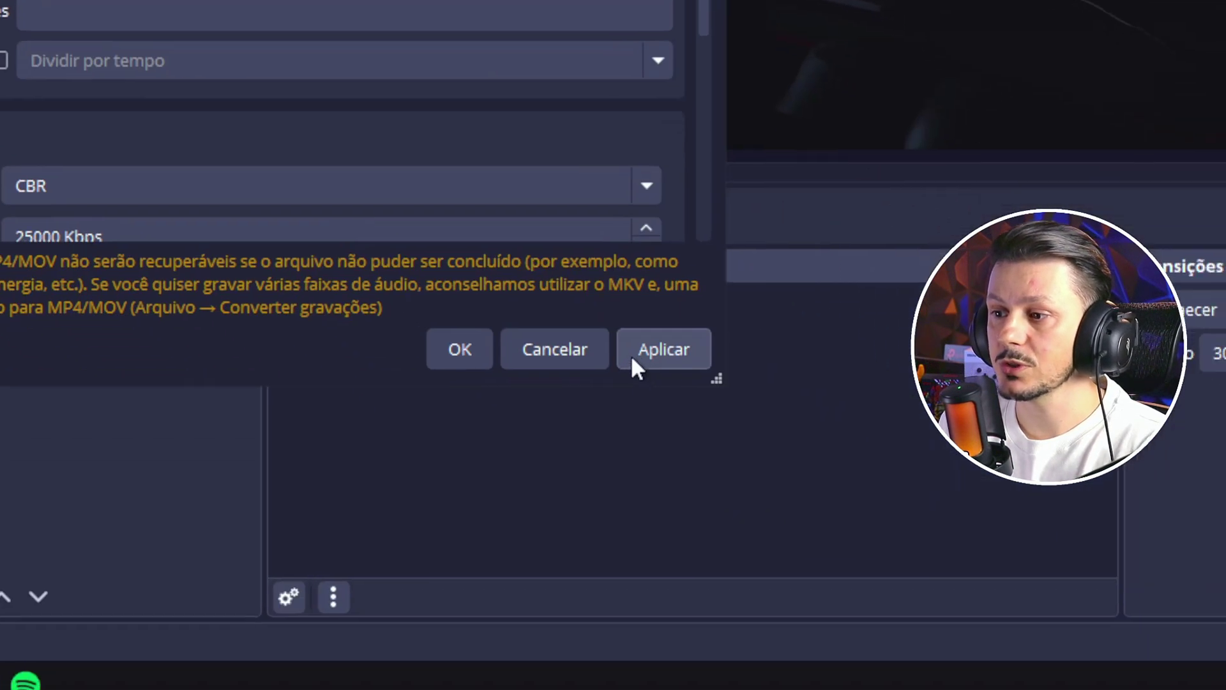
left_click(632, 355)
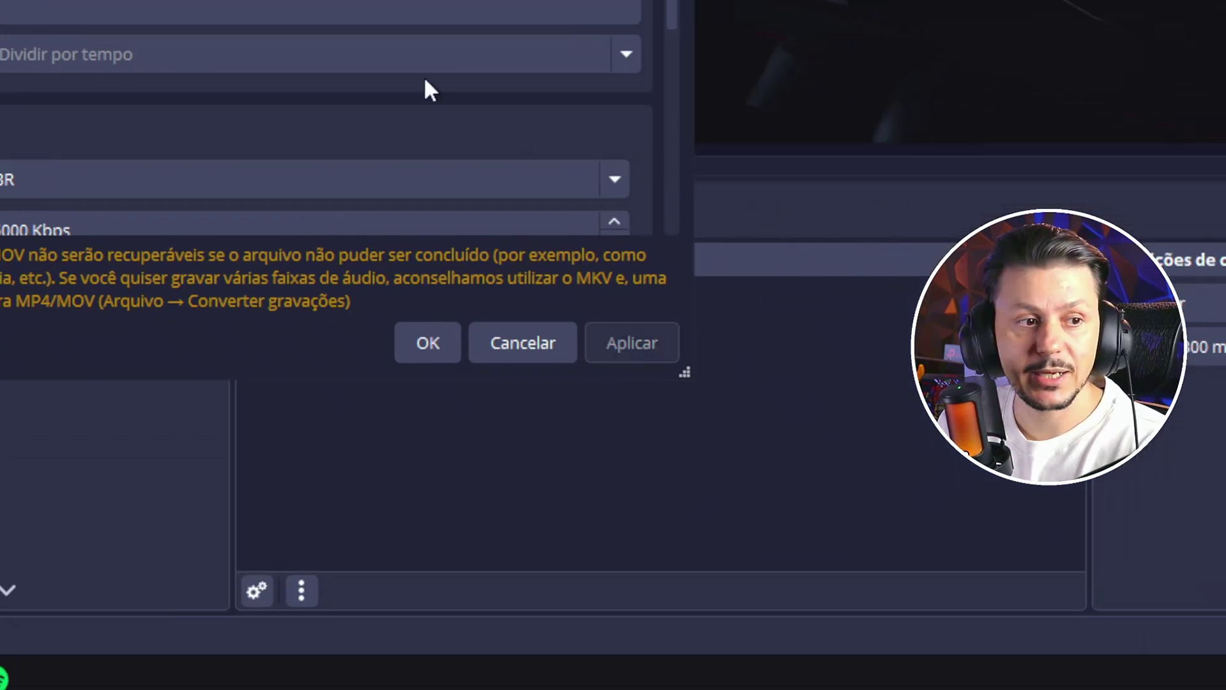
left_click(428, 343)
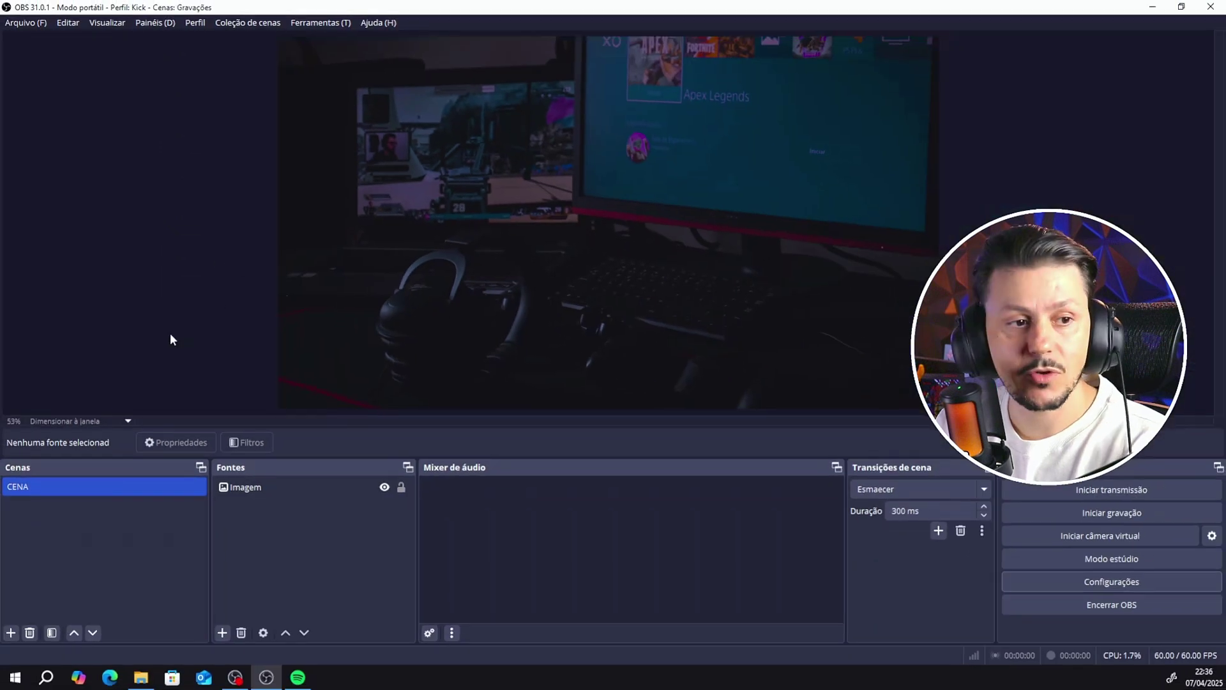
Add a game capture source with the default name to the scene and enable its audio capture (BETA) option.
left_click(317, 480)
left_click(394, 514)
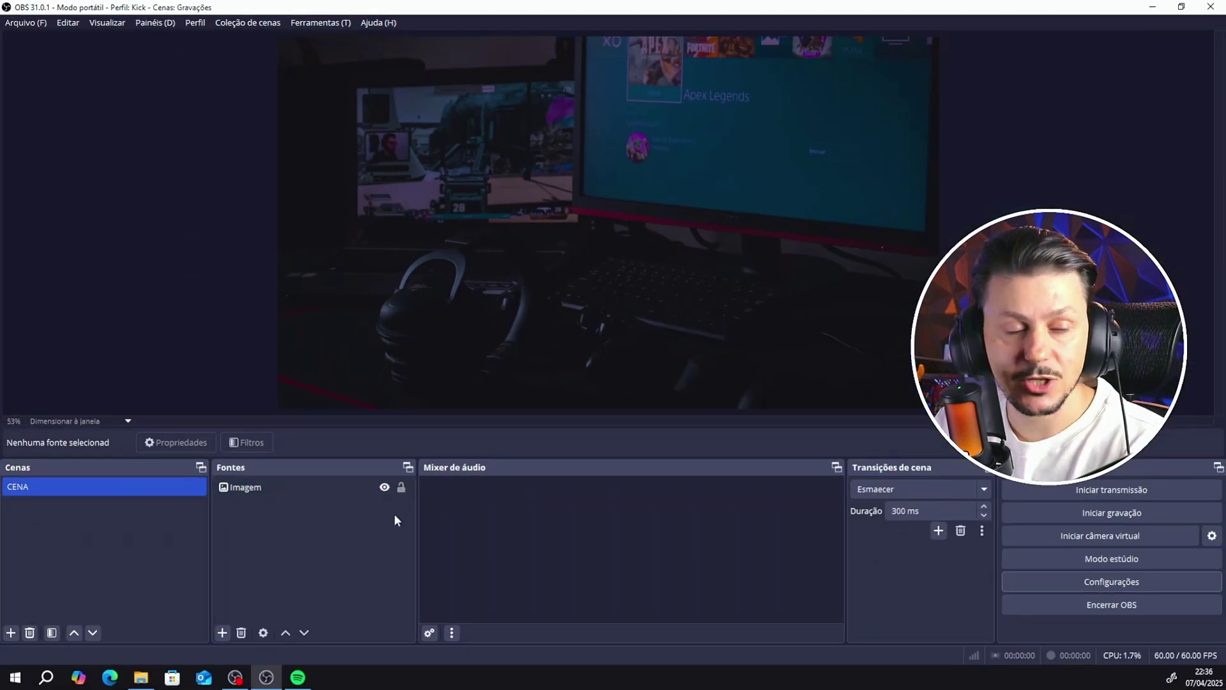
left_click(223, 632)
left_click(270, 385)
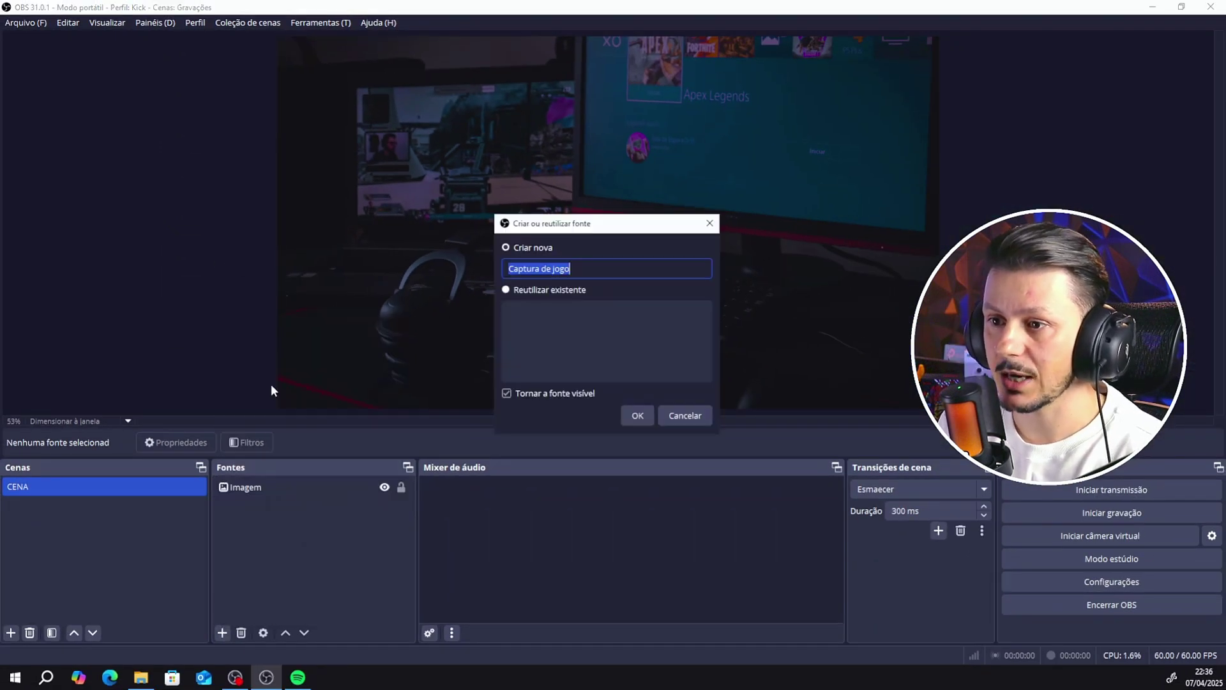
key("Return")
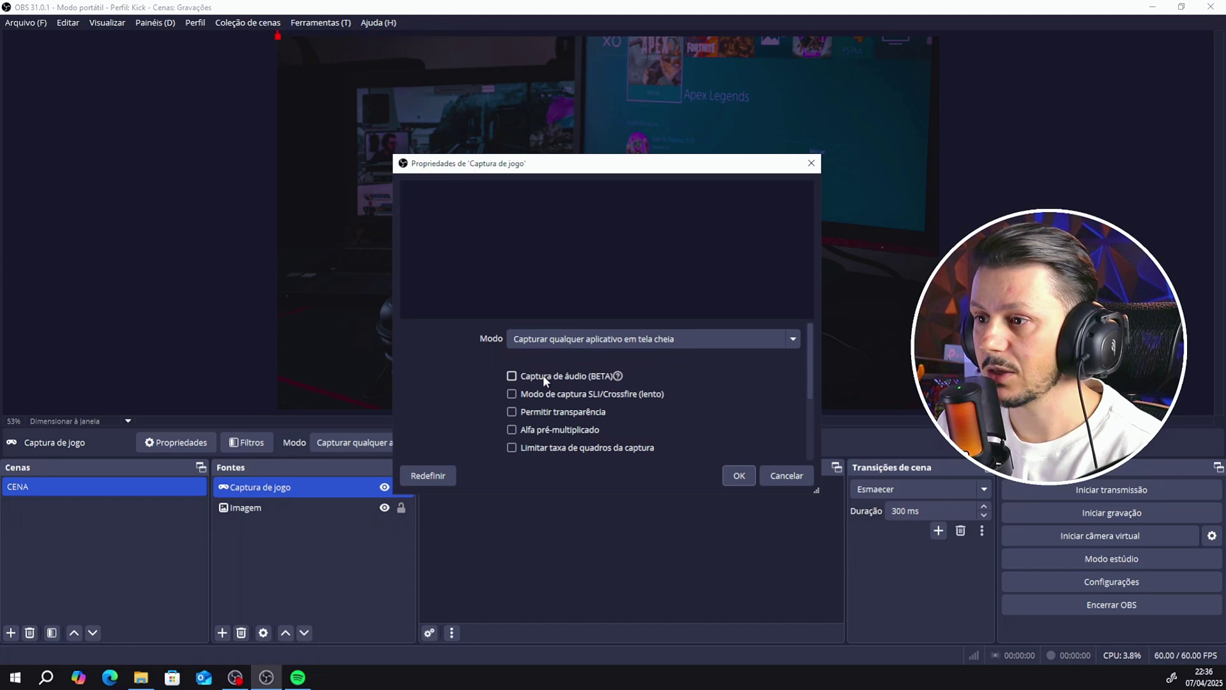
left_click(543, 375)
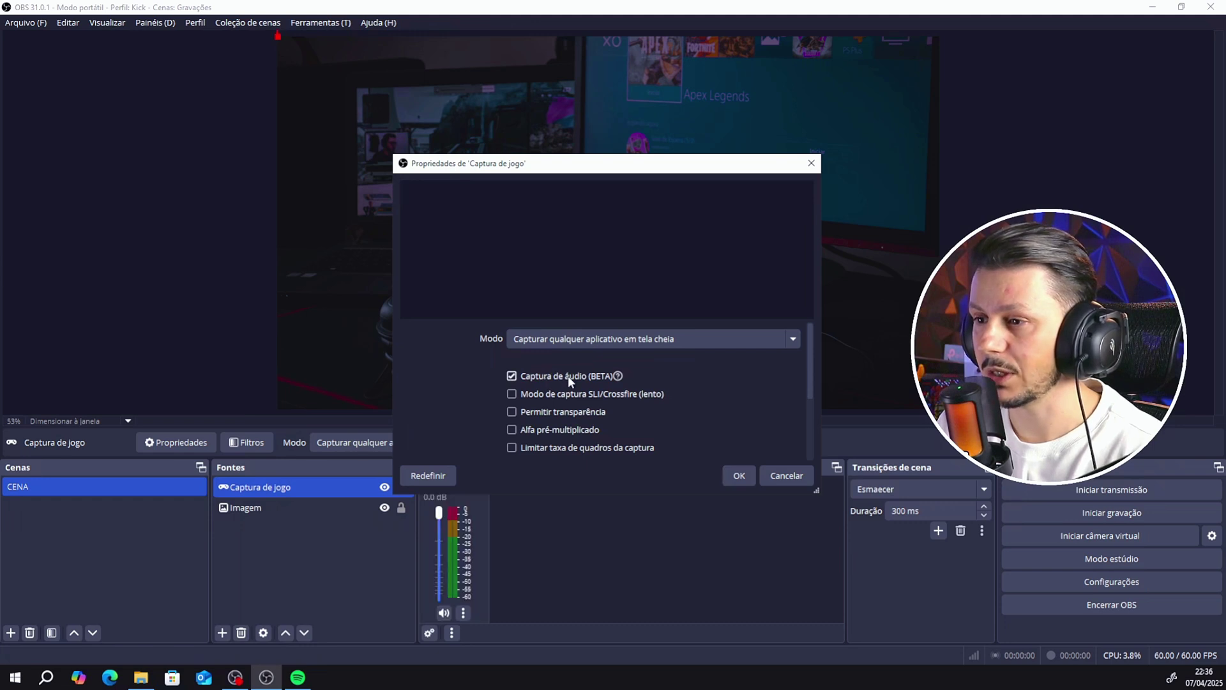
left_click(737, 475)
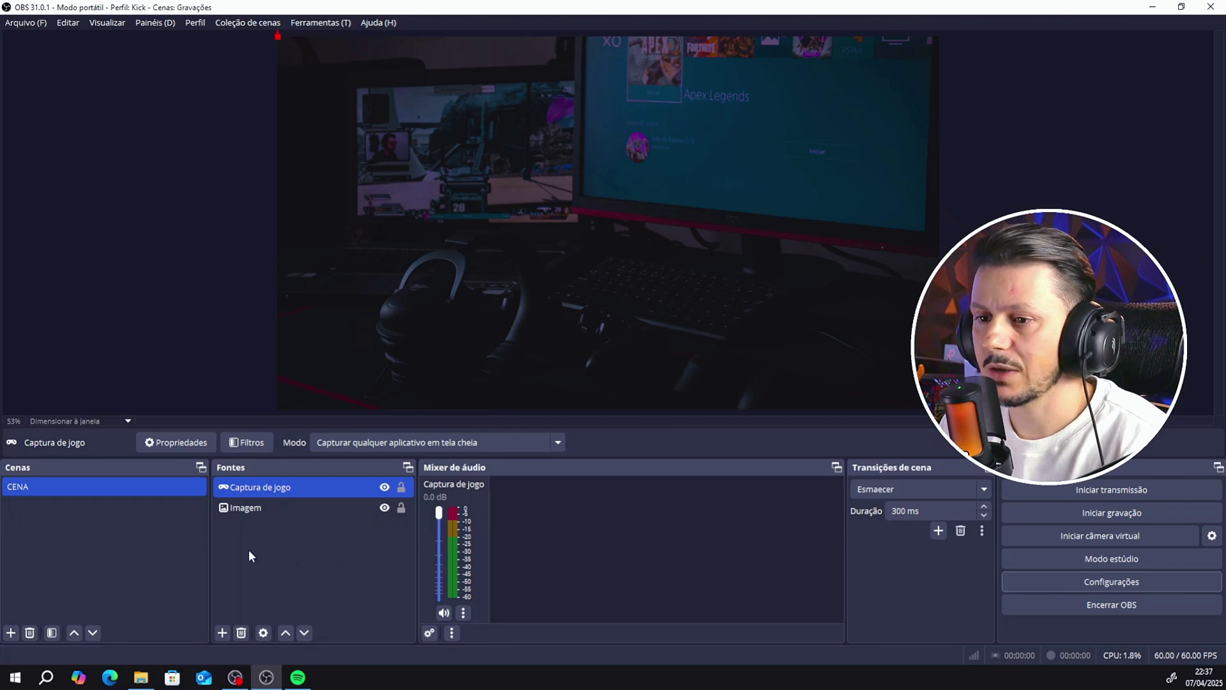
Add an audio input capture source named NIc that uses the Microfone (fifine Microphone) device.
left_click(224, 633)
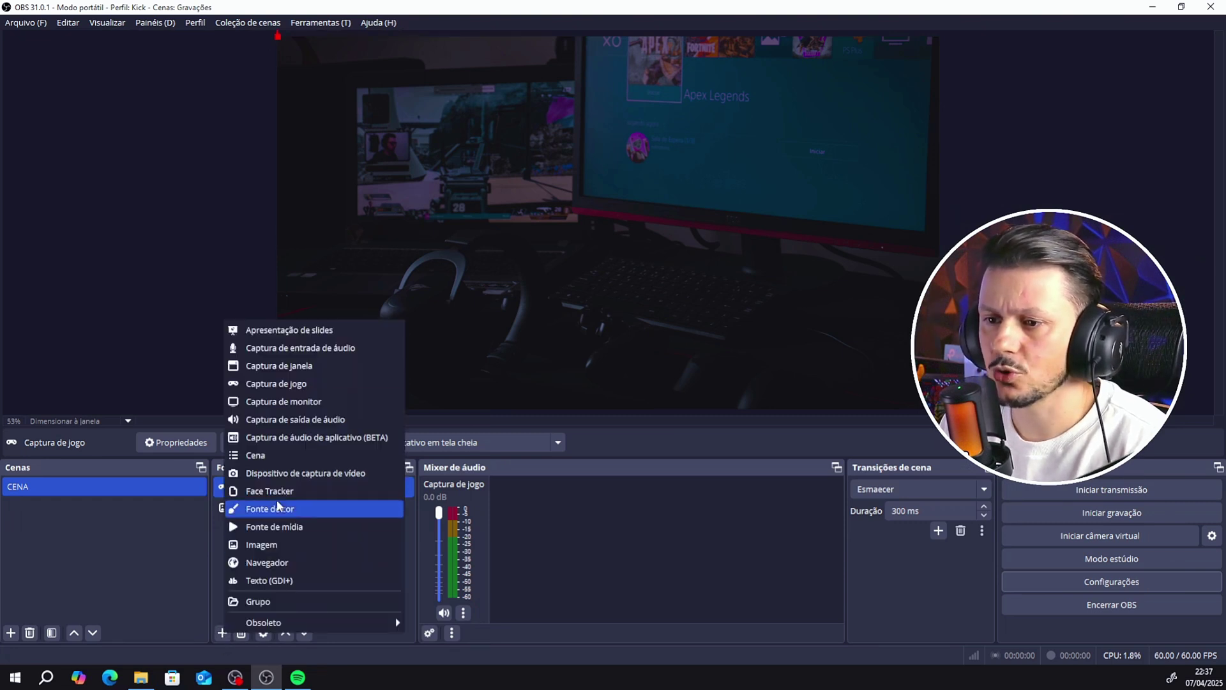
left_click(301, 351)
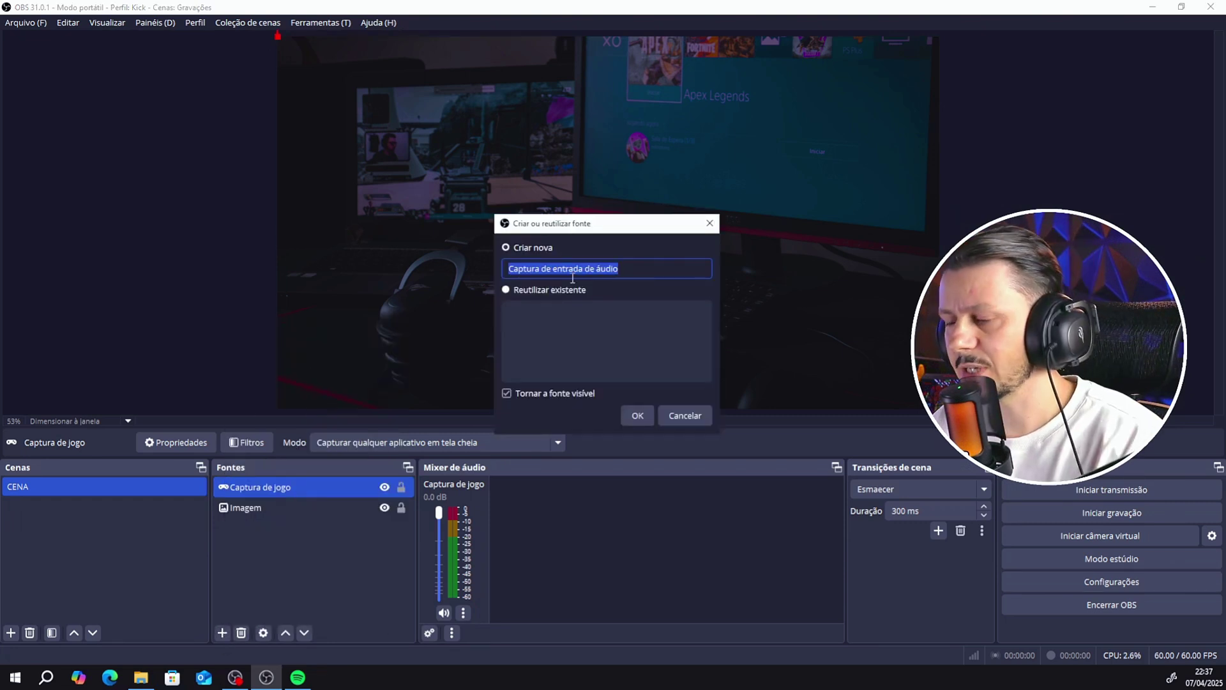
type("Ni")
key("BackSpace")
type("Ic")
key("Return")
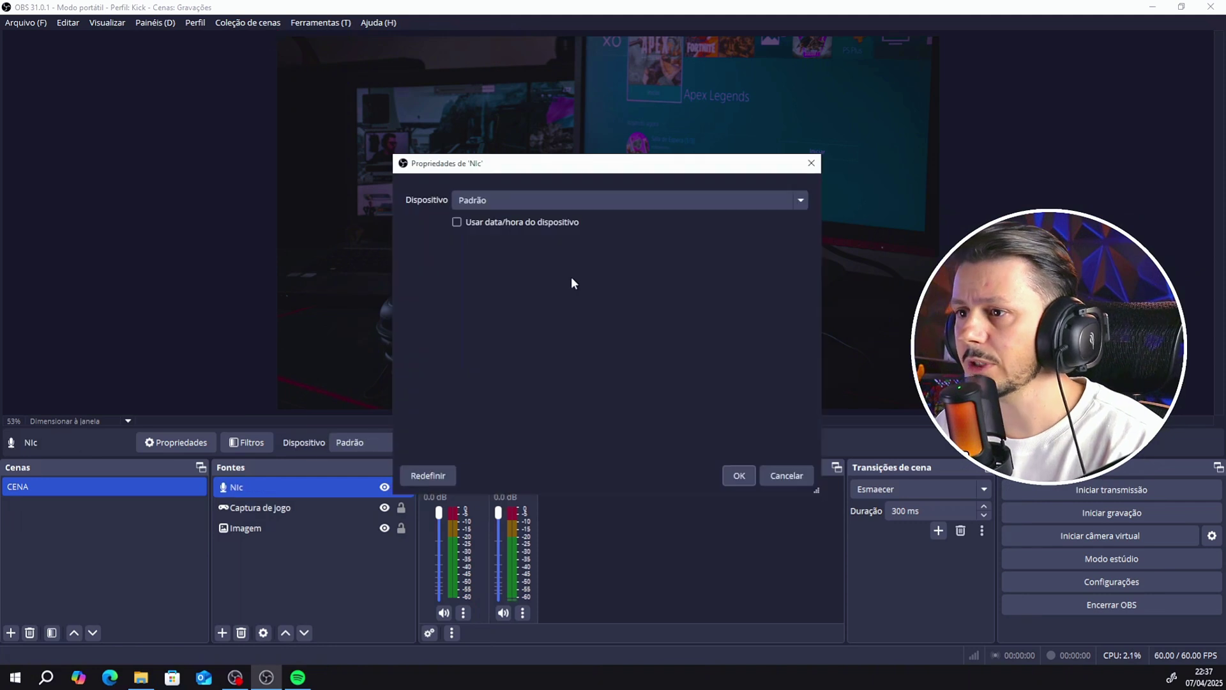
left_click(511, 198)
left_click(535, 231)
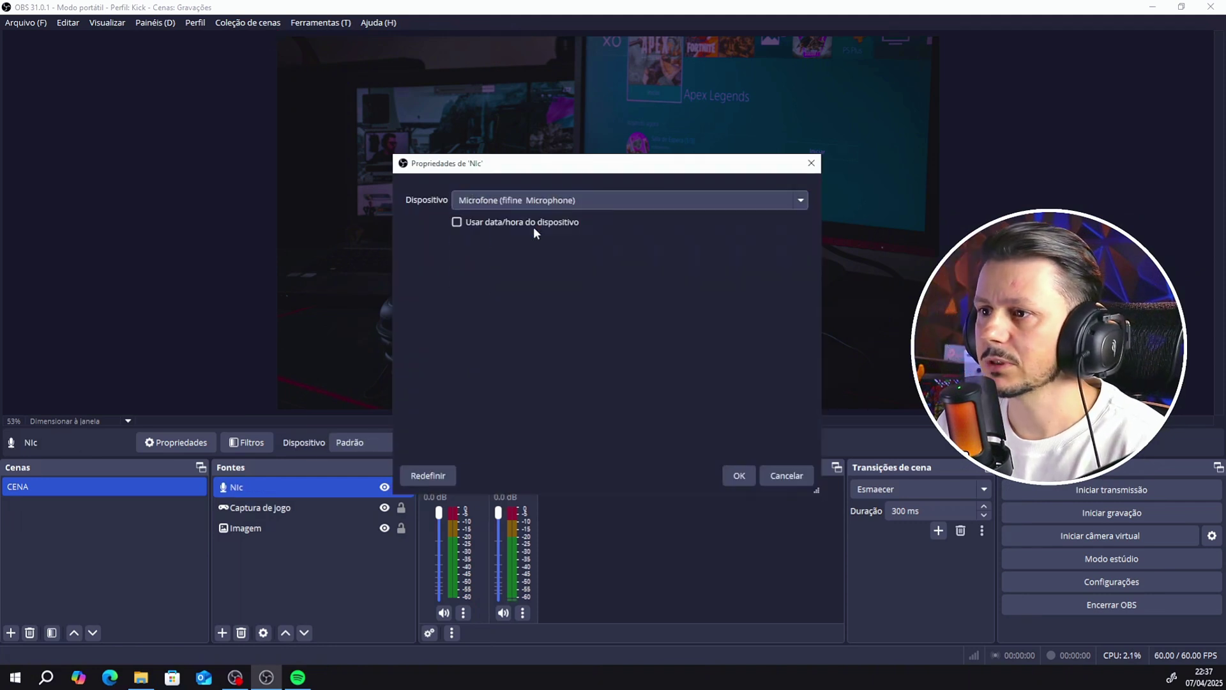
left_click(740, 476)
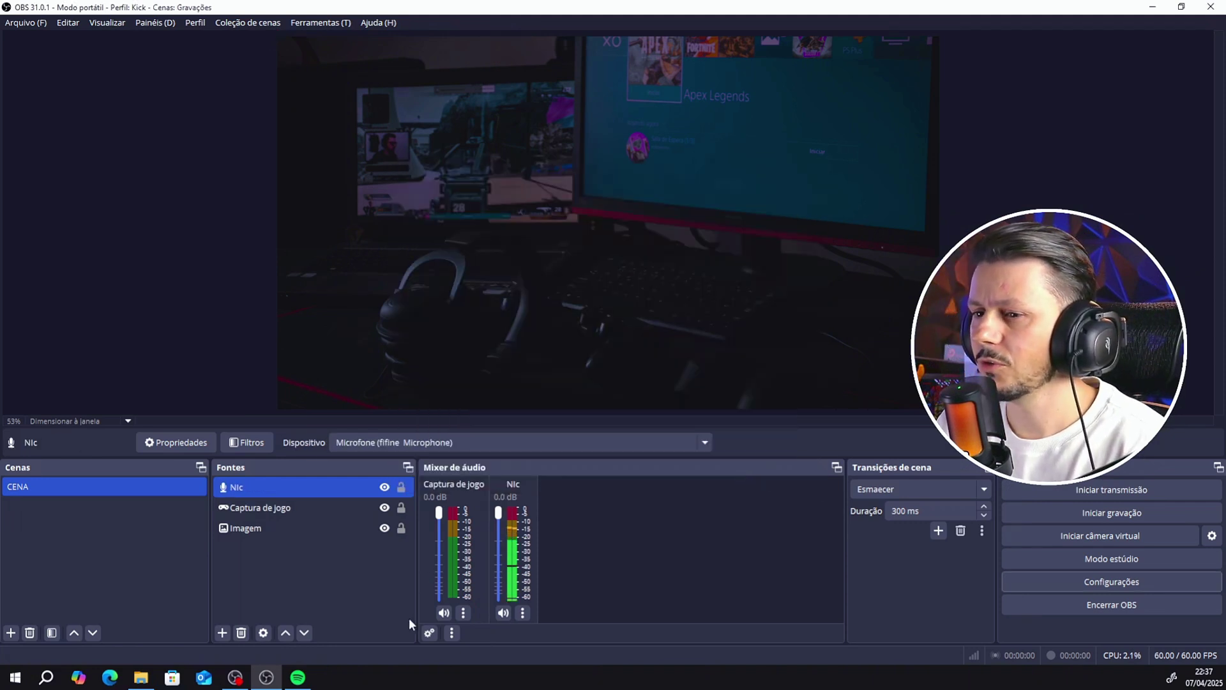
Rename the microphone source as Mic.
right_click(248, 486)
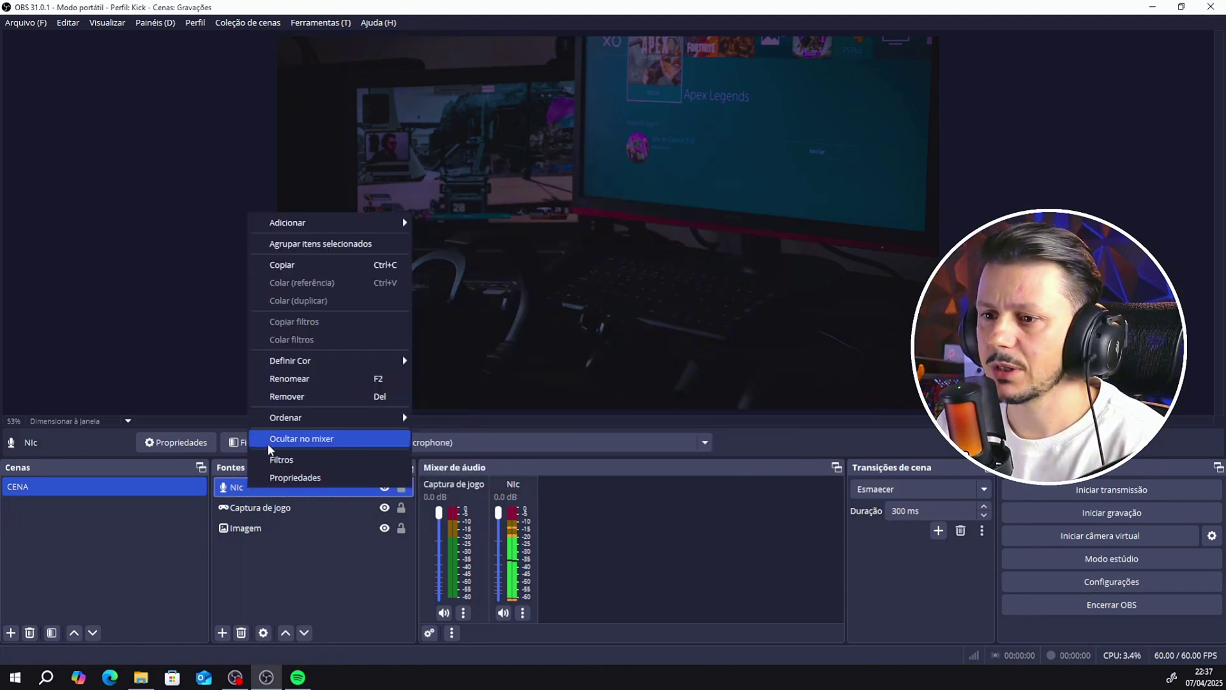
left_click(300, 378)
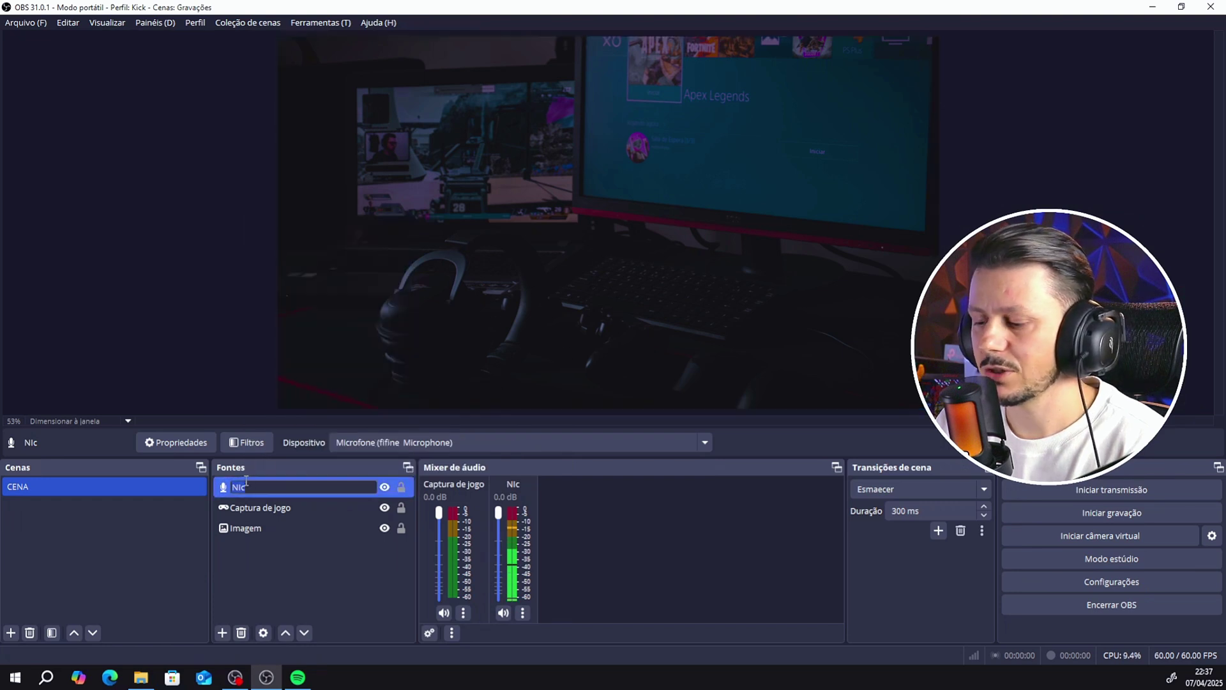
type("Mic")
key("Return")
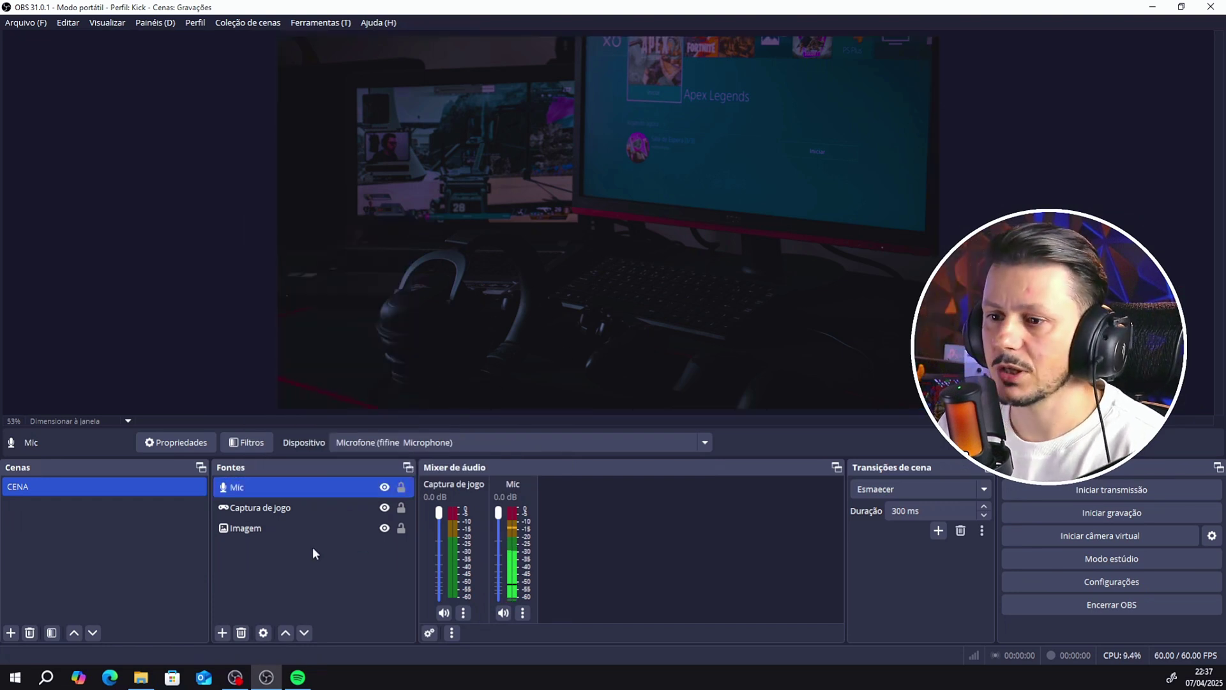
Add an application audio capture source named Musica and choose the application window it captures.
left_click(223, 632)
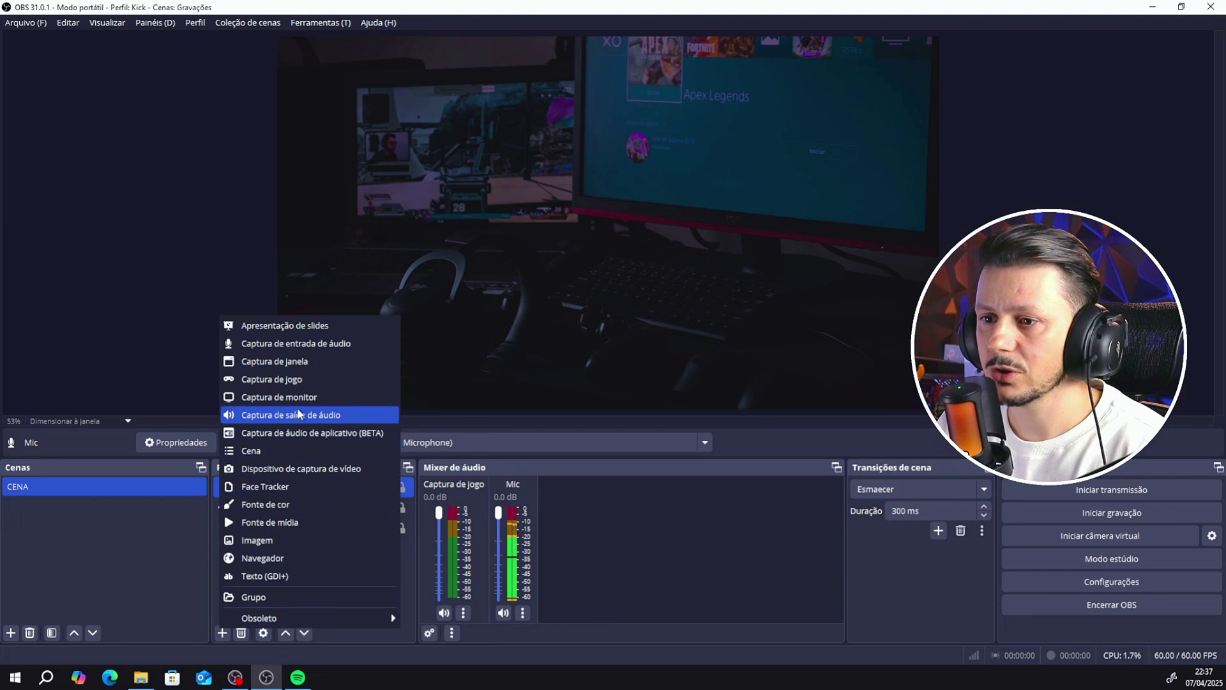
left_click(298, 433)
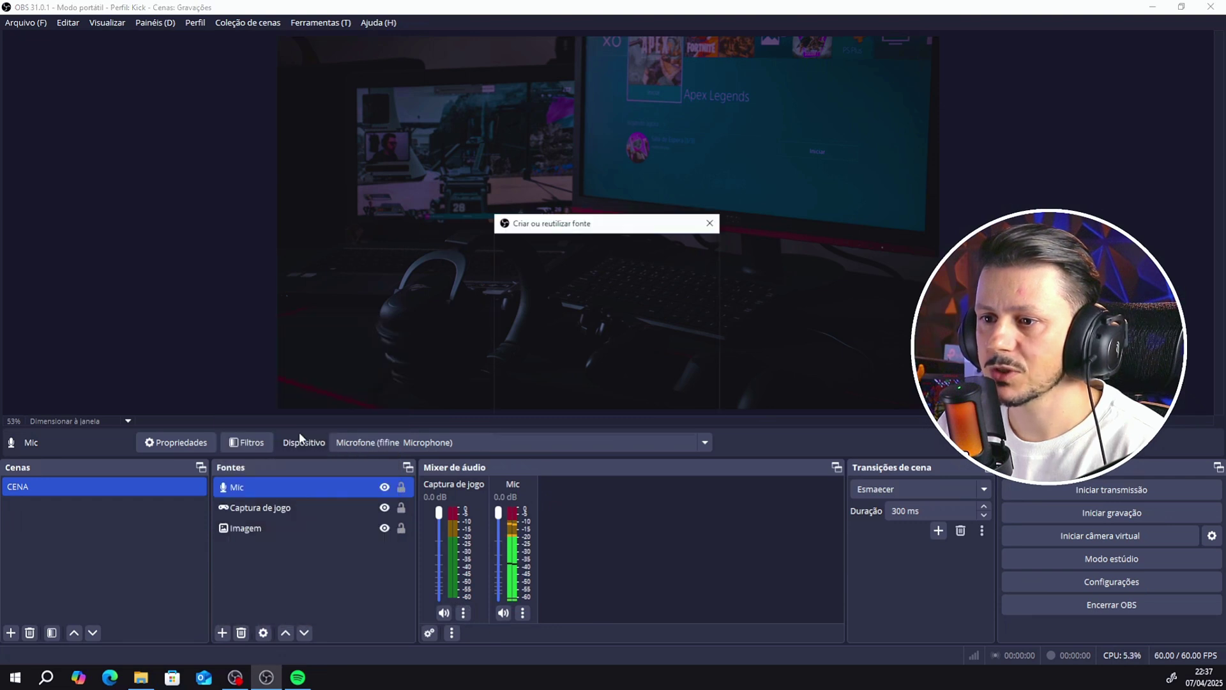
type("Musica")
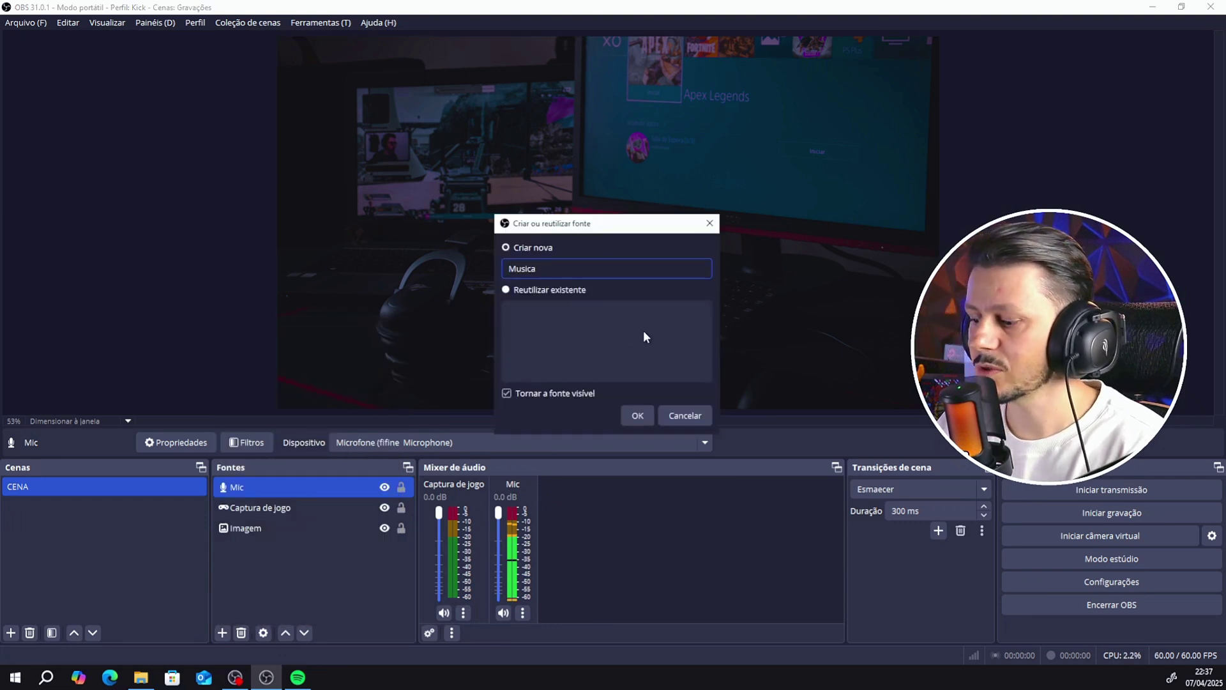
key("Return")
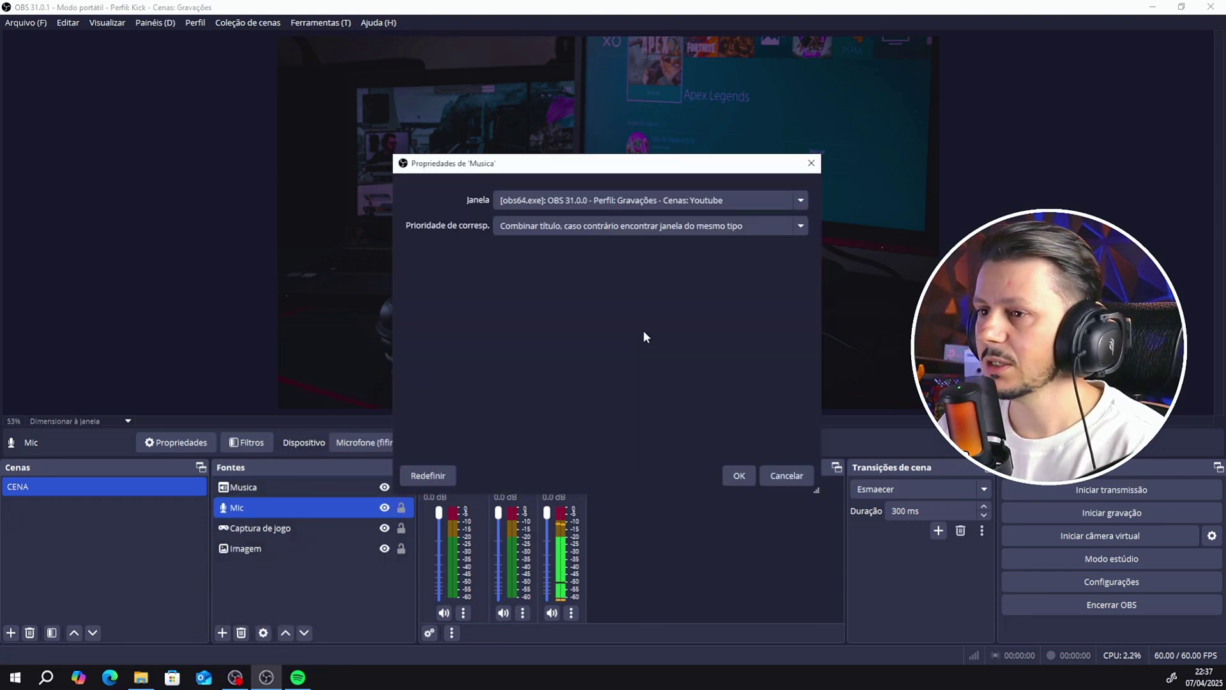
left_click(724, 203)
left_click(676, 224)
left_click(727, 477)
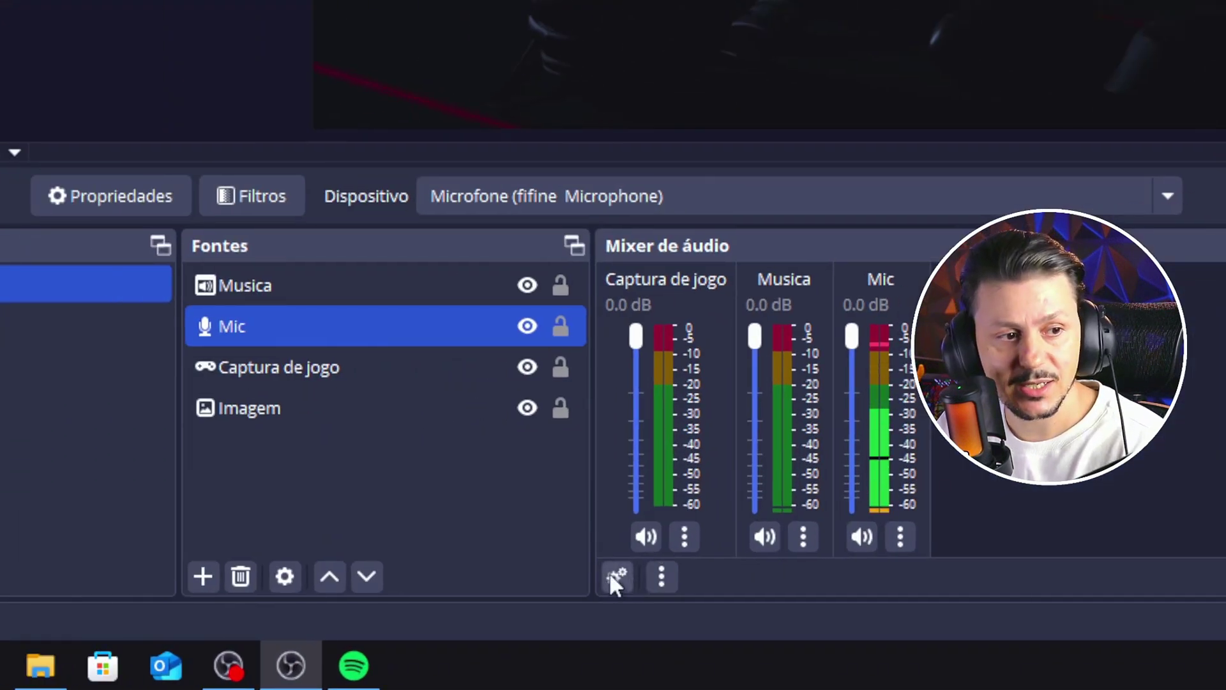
In the advanced audio properties, assign Captura de jogo to tracks 1 and 2 only, Mic to 1 and 3, and Musica to 1 and 4.
left_click(623, 572)
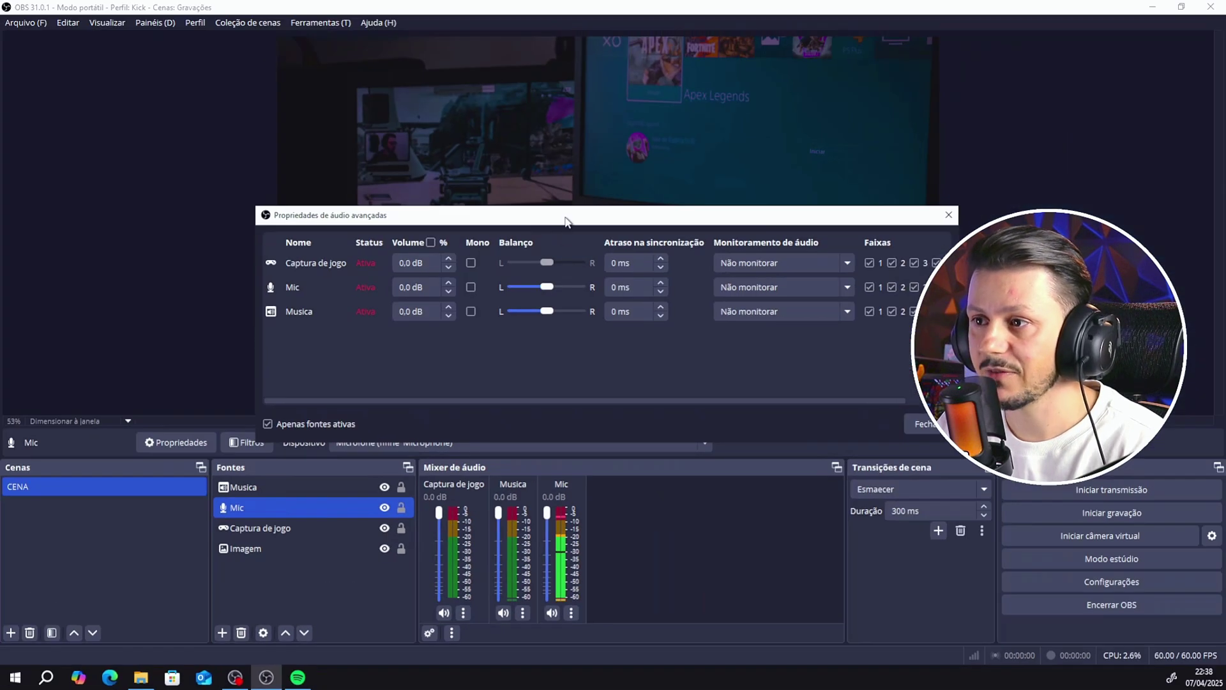
left_click_drag(567, 217, 388, 95)
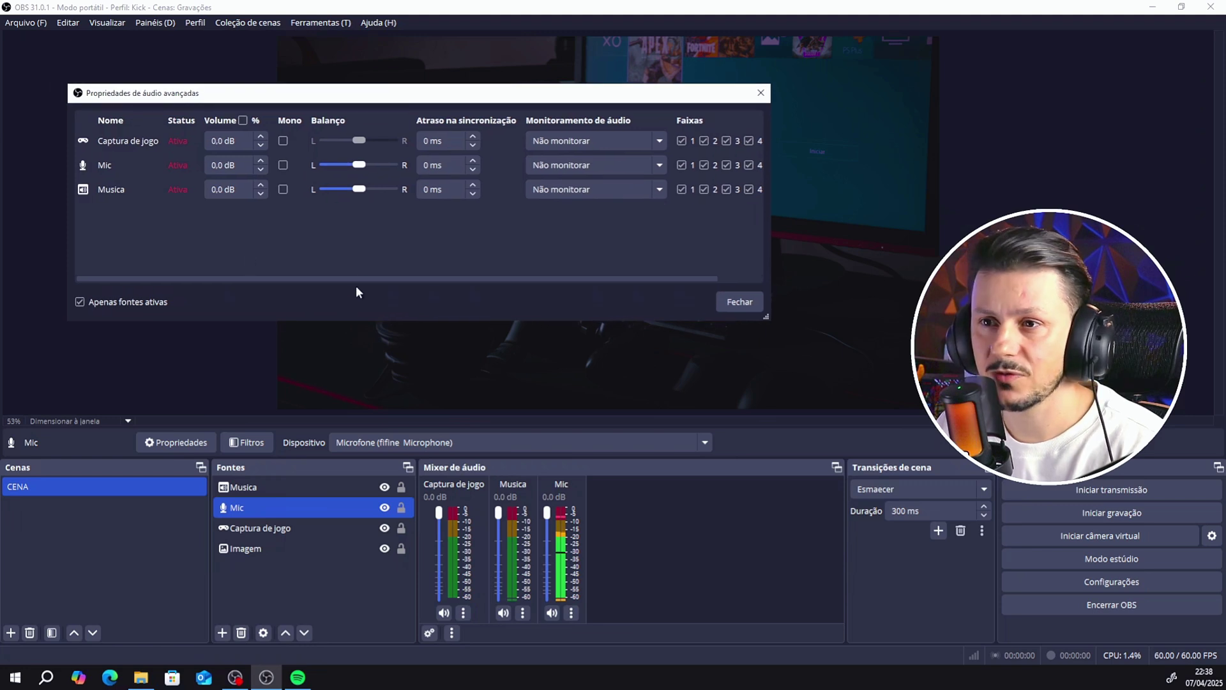
left_click_drag(771, 206, 840, 203)
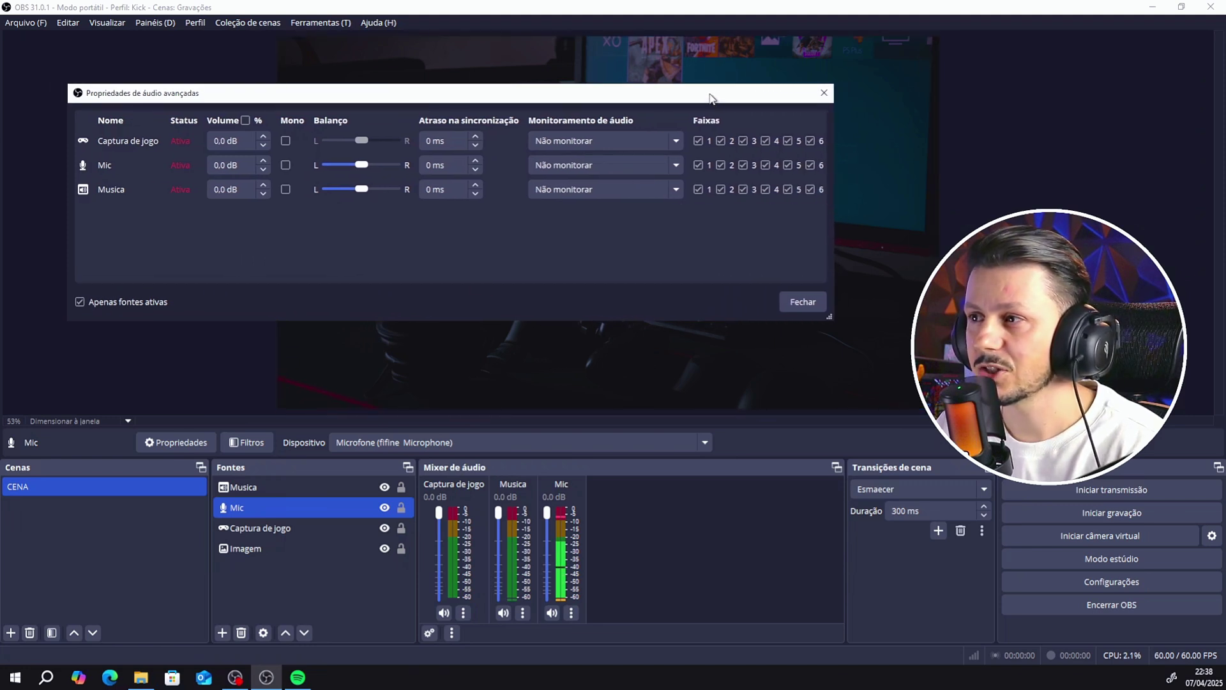
left_click_drag(711, 98, 689, 95)
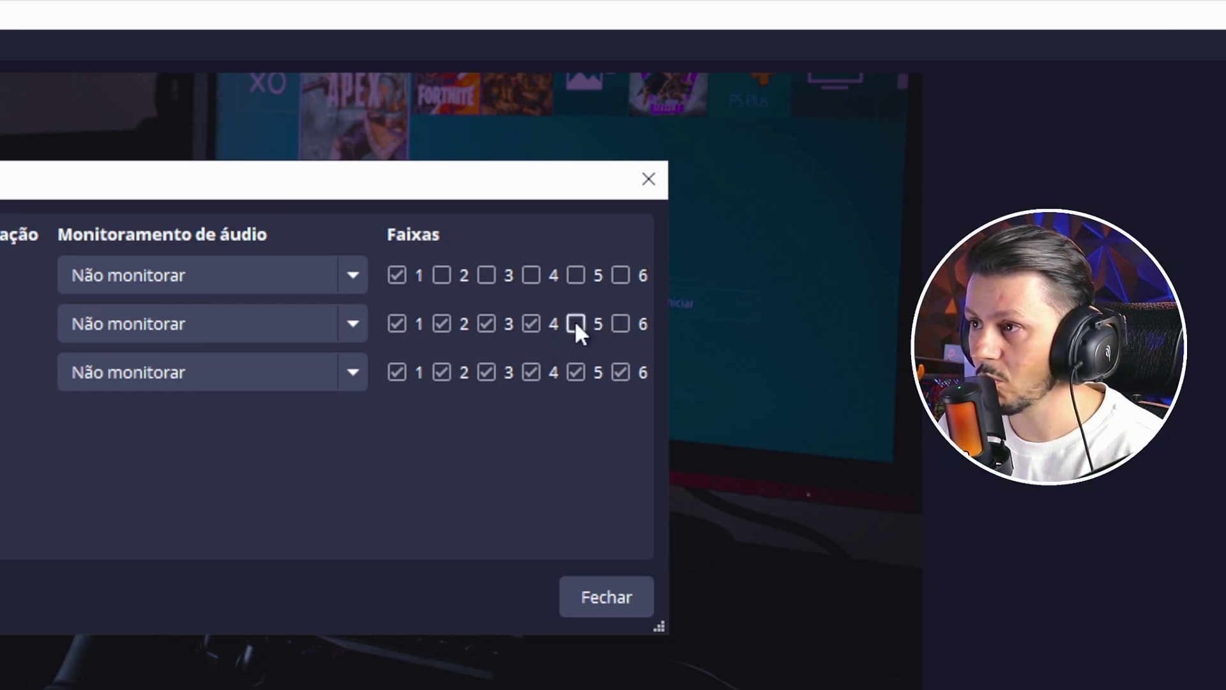
left_click(621, 372)
left_click(575, 372)
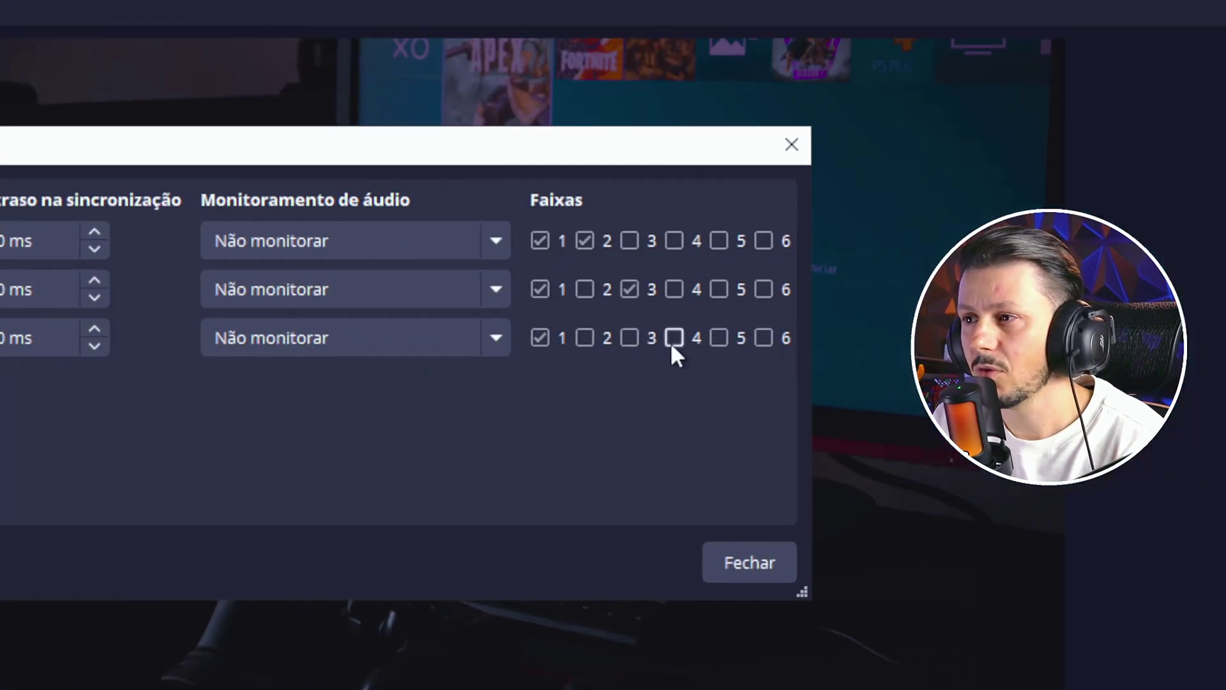
left_click(583, 344)
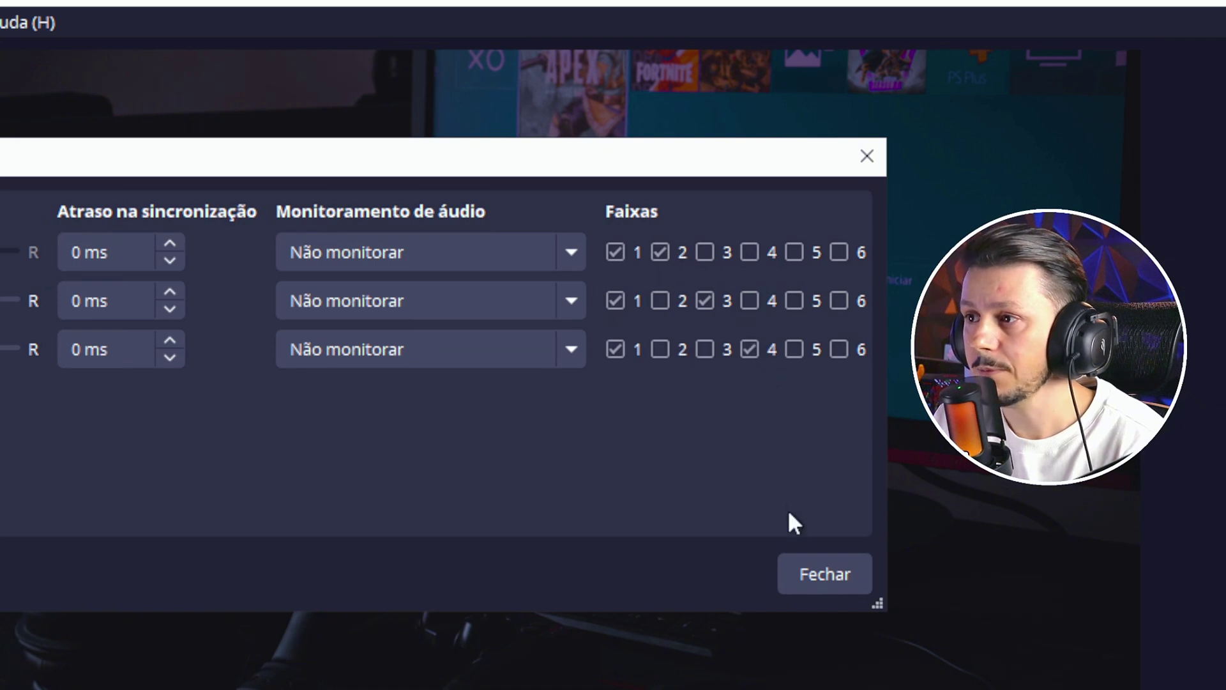
left_click(815, 574)
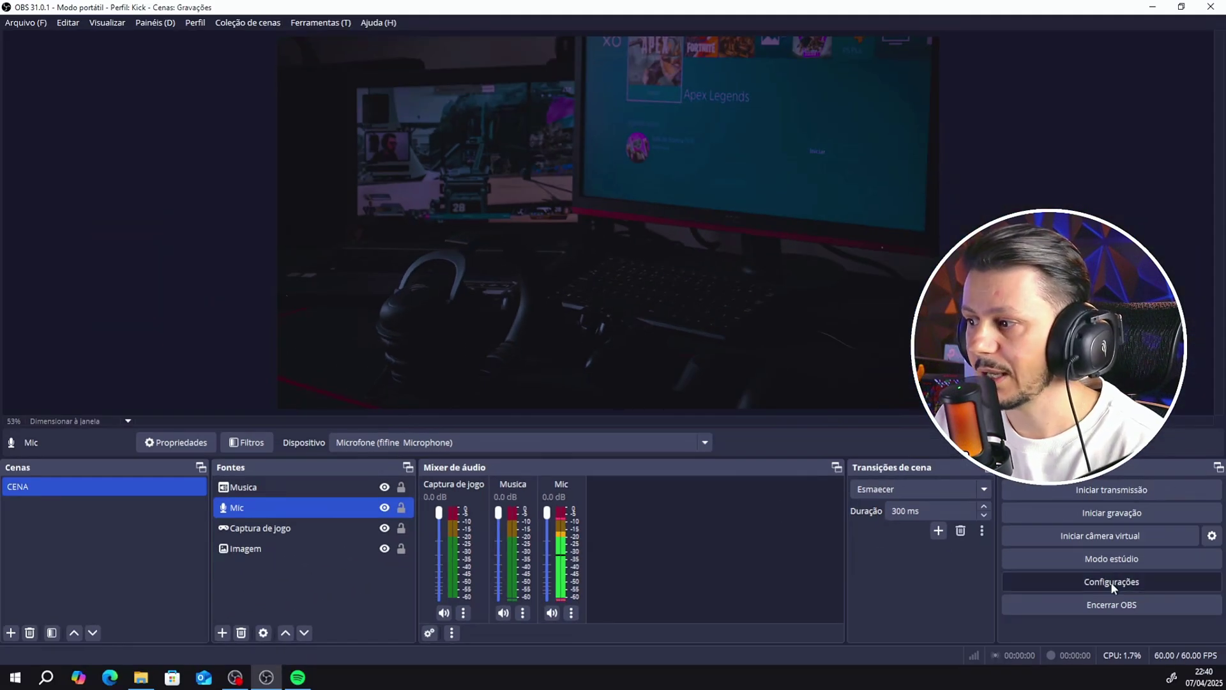
Check the recording output settings in the OBS configuration and accept the dialog.
left_click(1112, 583)
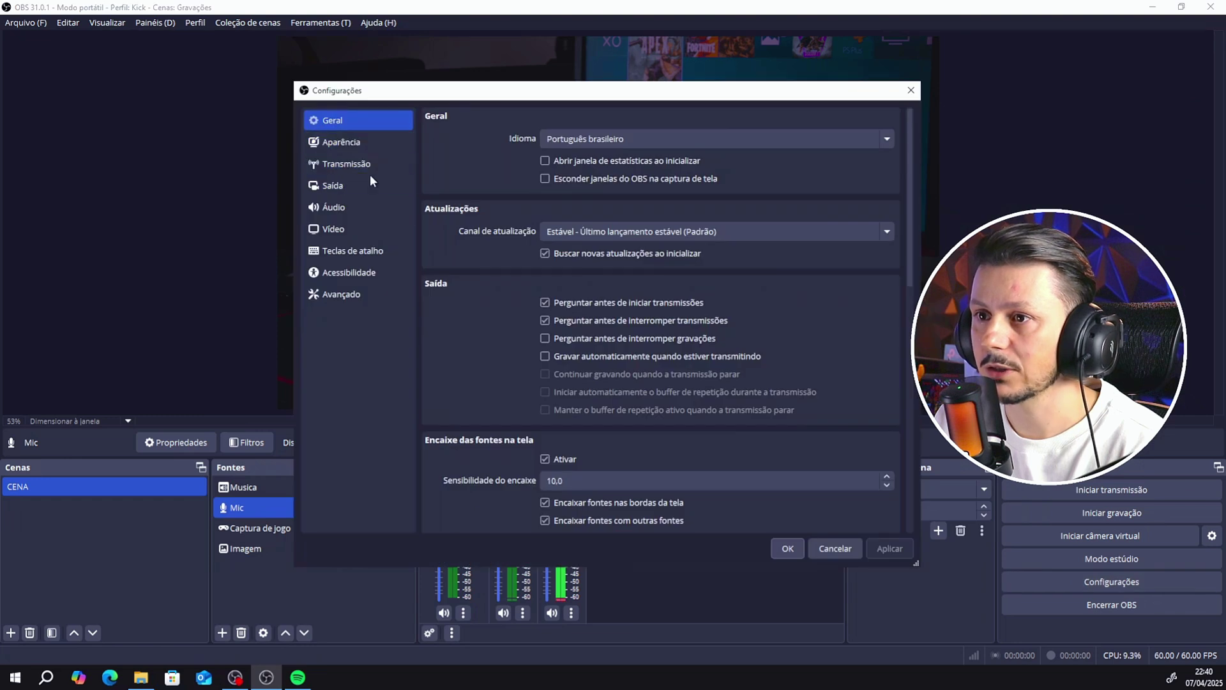
left_click(336, 186)
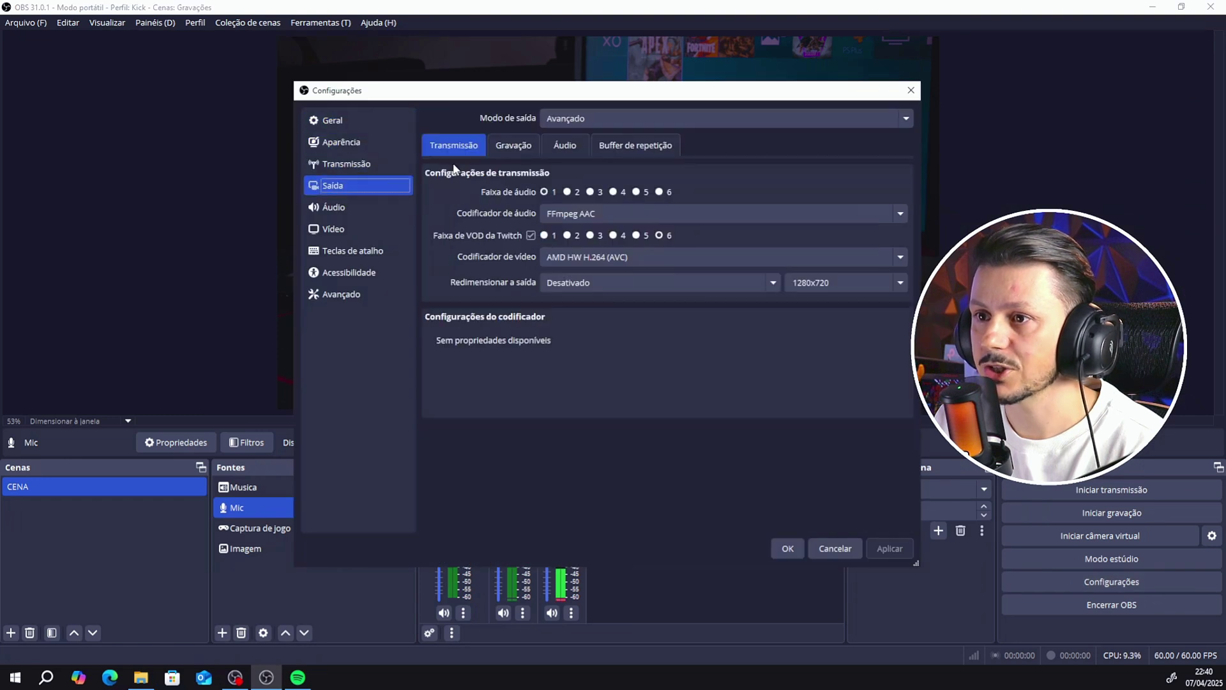
left_click(514, 145)
left_click(790, 547)
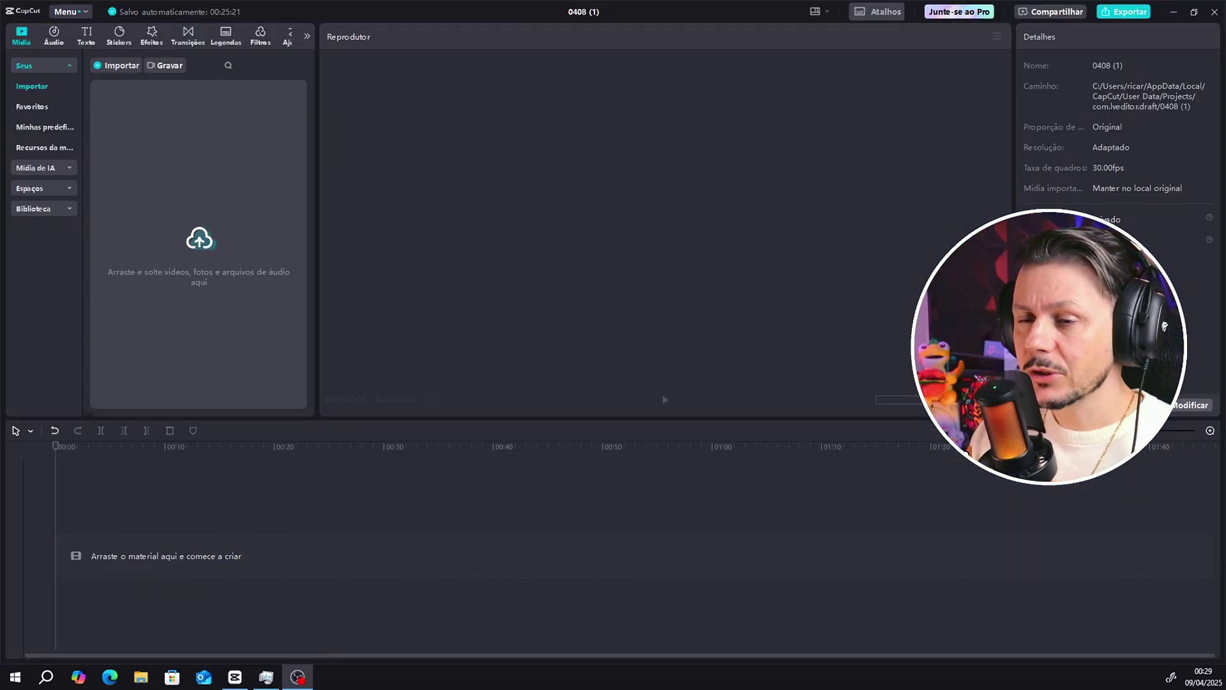
left_click(204, 255)
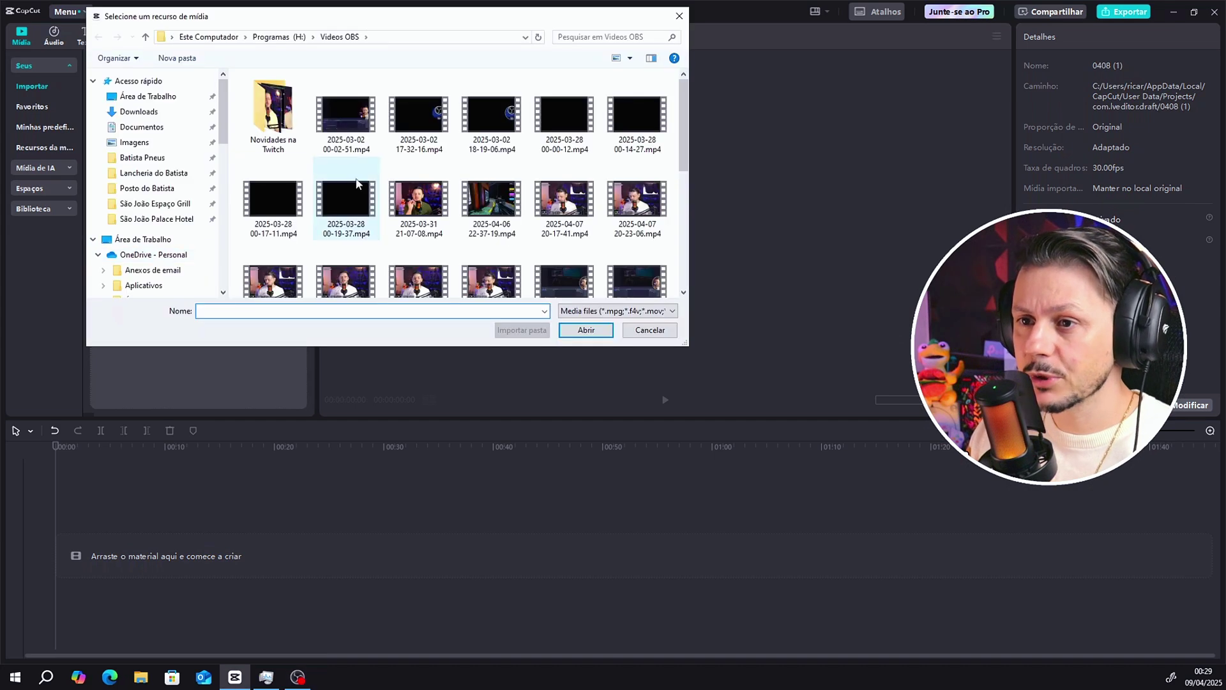
scroll(356, 185, "down", 5)
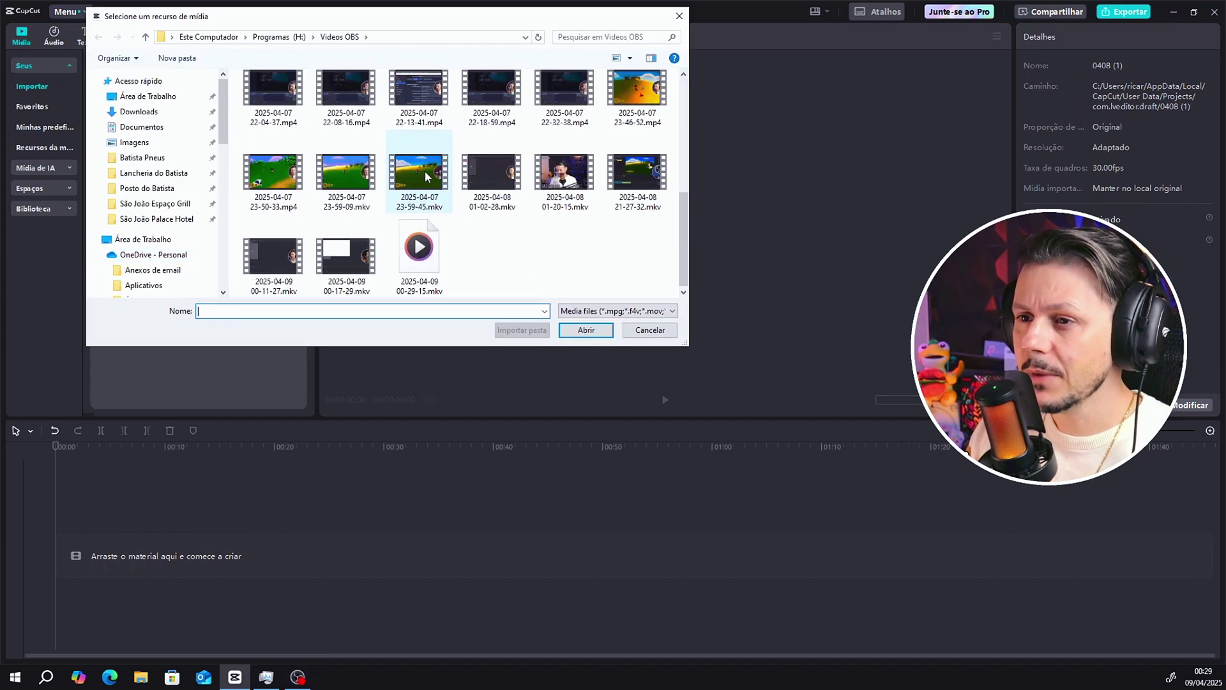
left_click(426, 177)
left_click(586, 331)
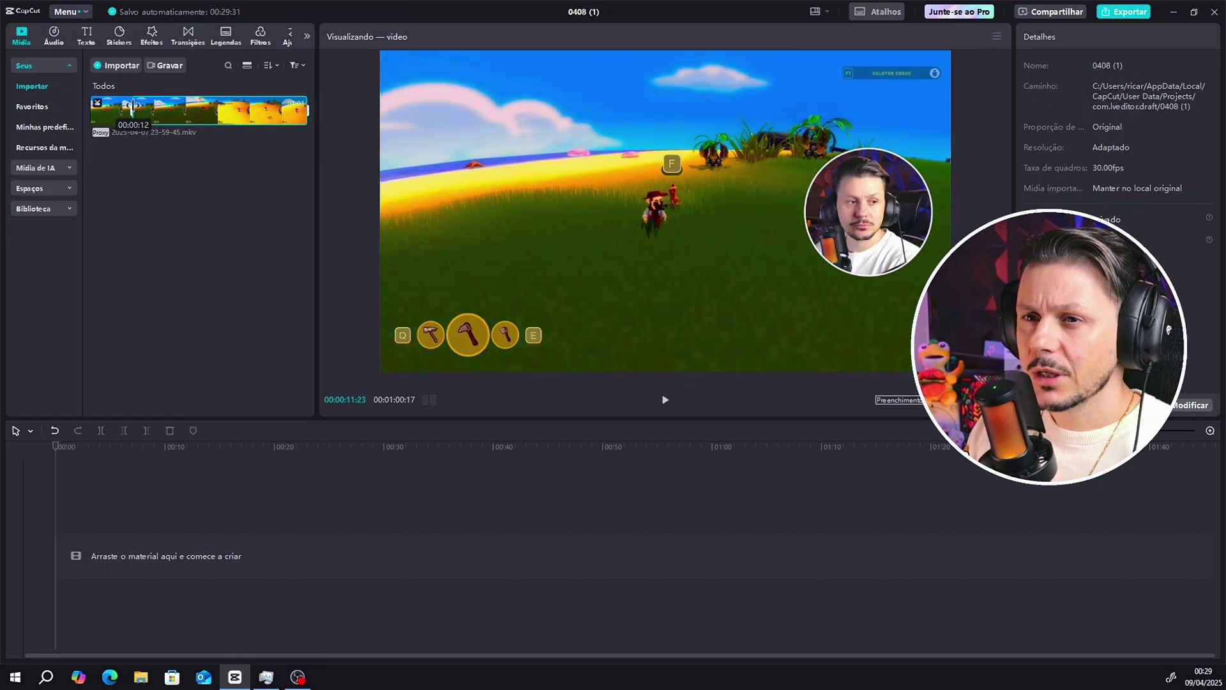
left_click_drag(132, 109, 497, 599)
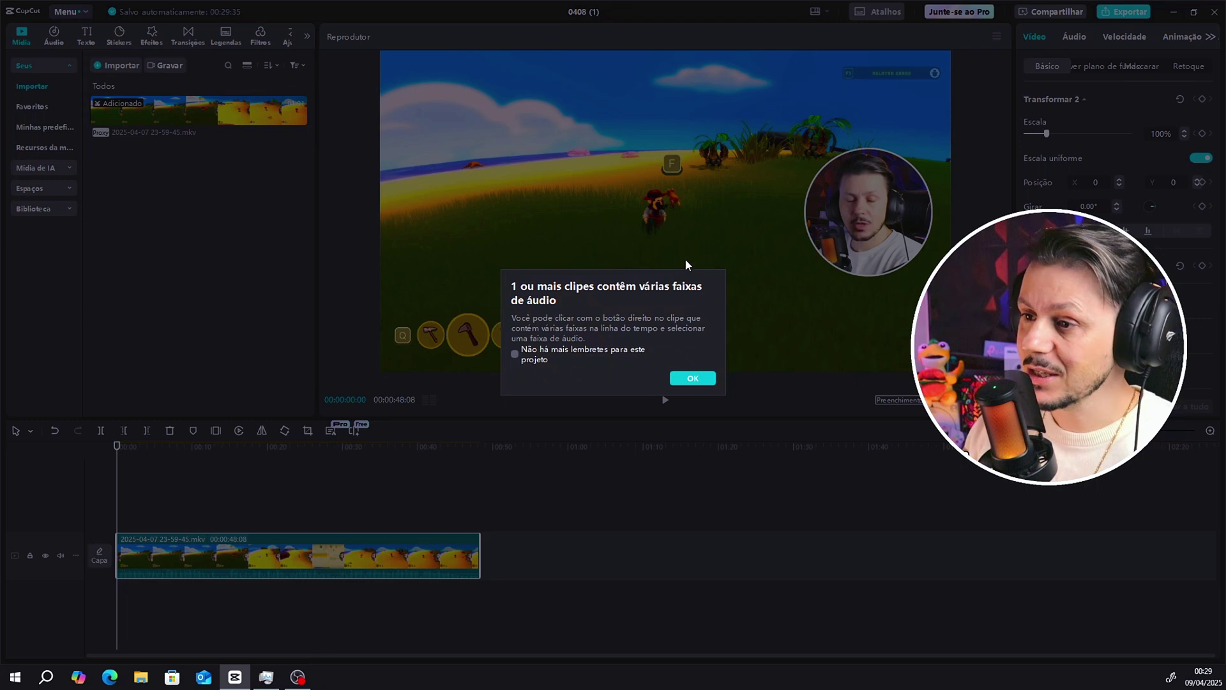
left_click(701, 374)
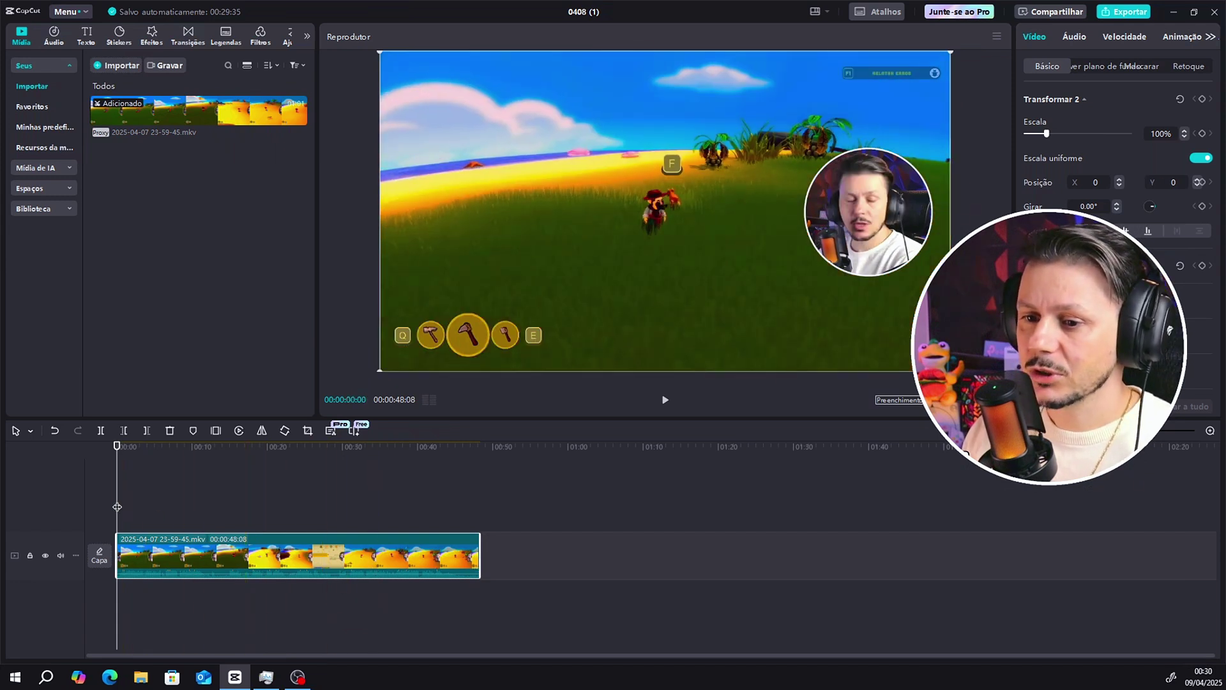
Play the start of the timeline clip and extract its audio into a separate audio clip.
key("space")
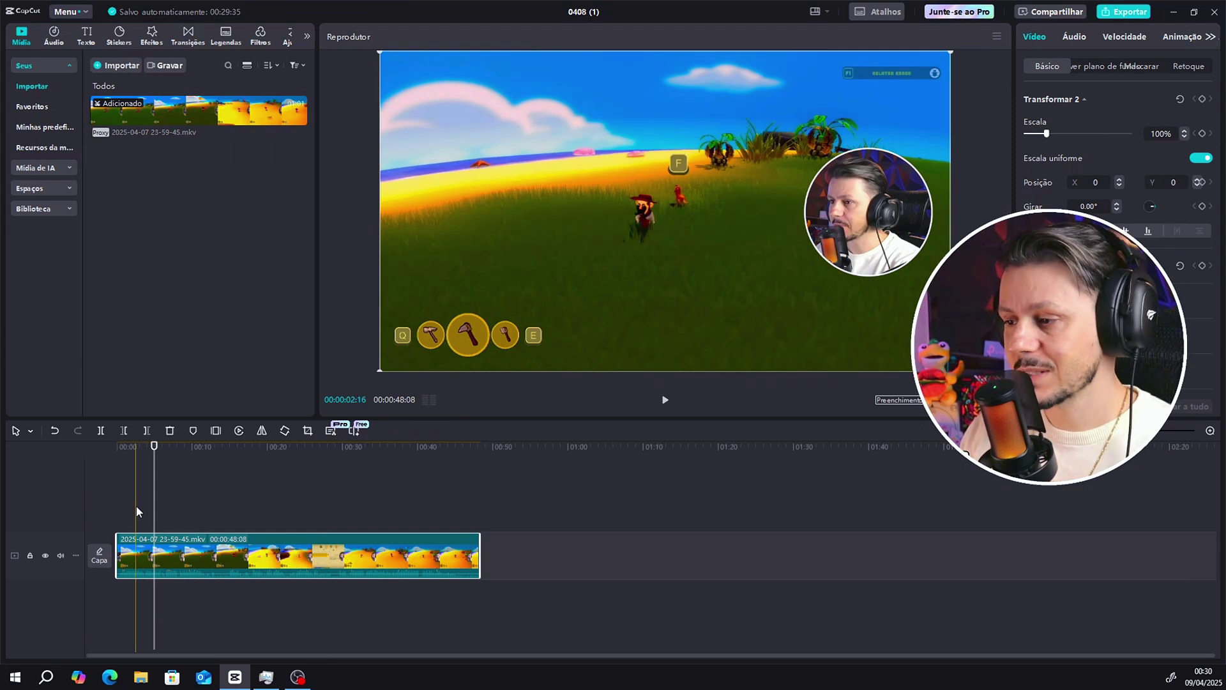
right_click(374, 559)
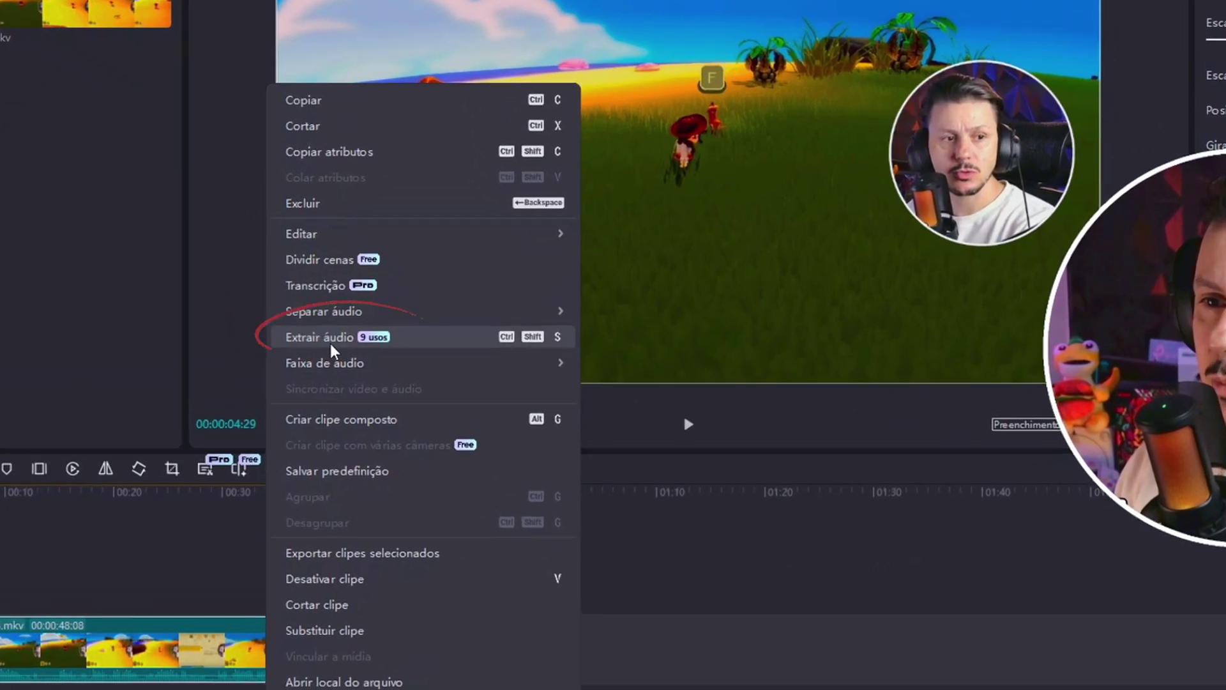
left_click(325, 338)
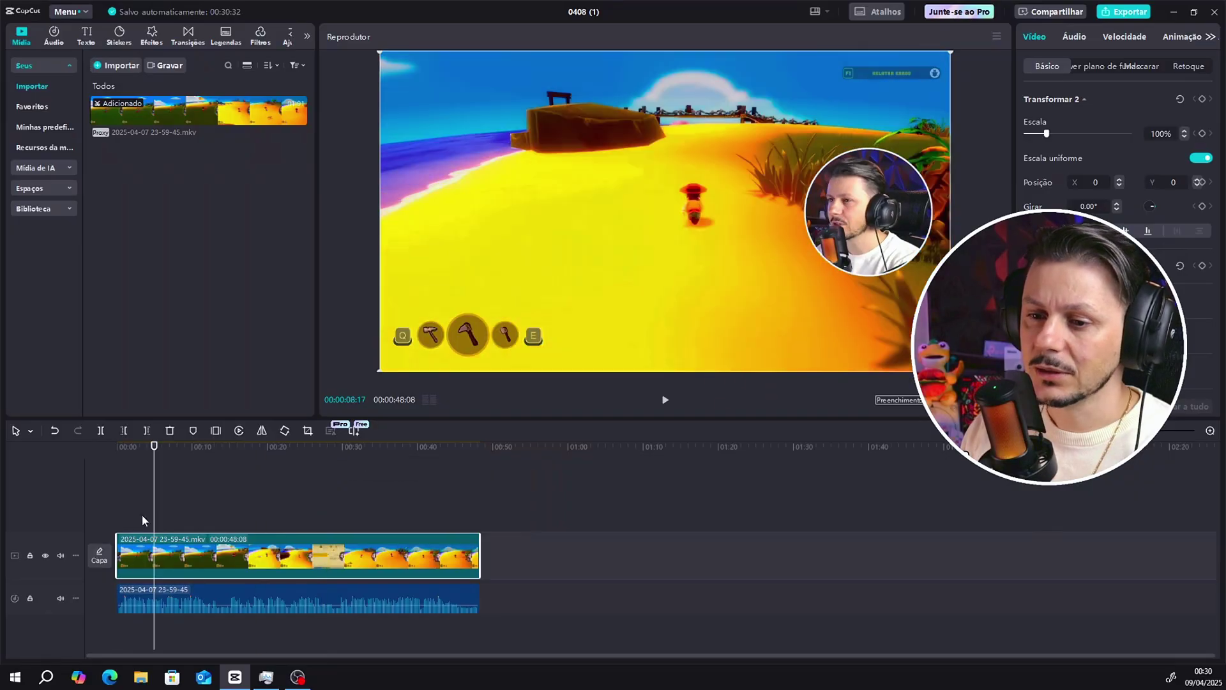
Switch the extracted audio clip to Faixa 2 and play it to hear that source alone.
left_click(136, 596)
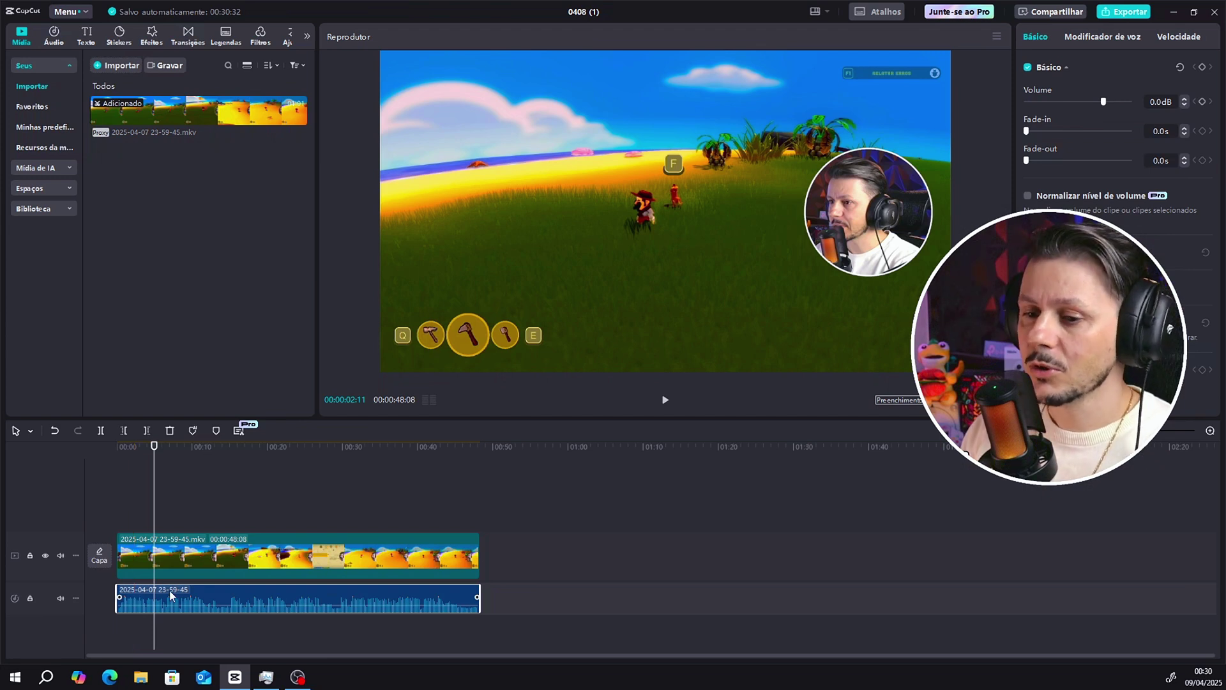
right_click(389, 600)
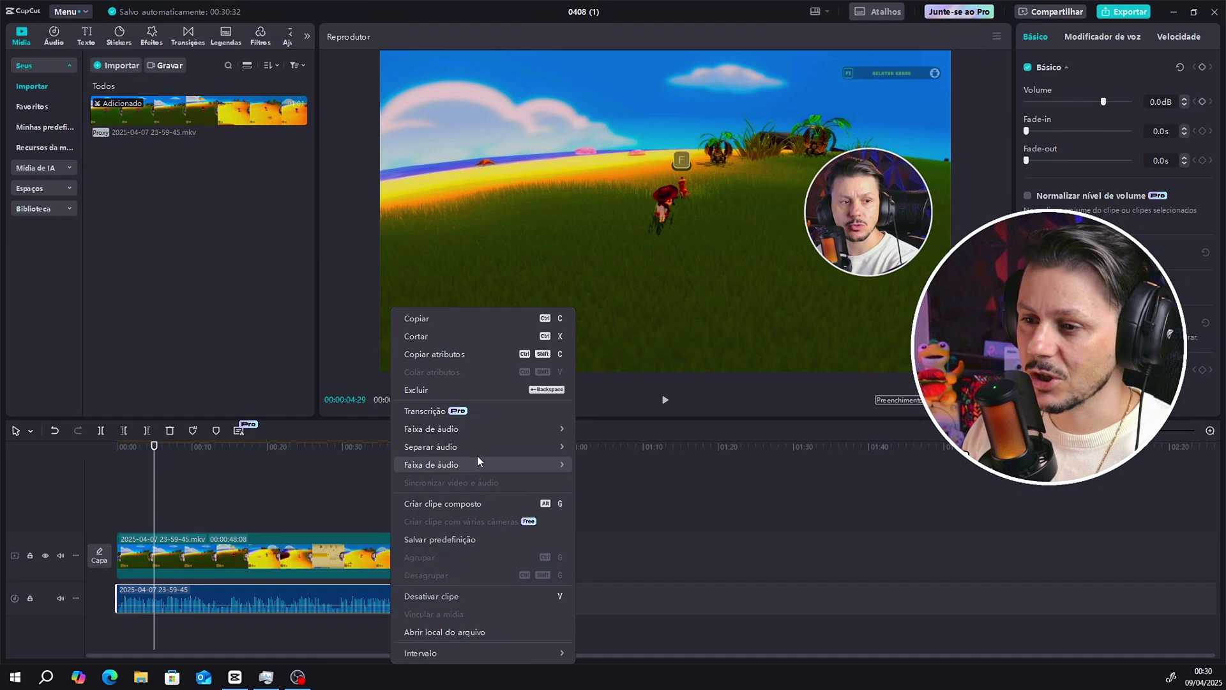
mouse_move(483, 464)
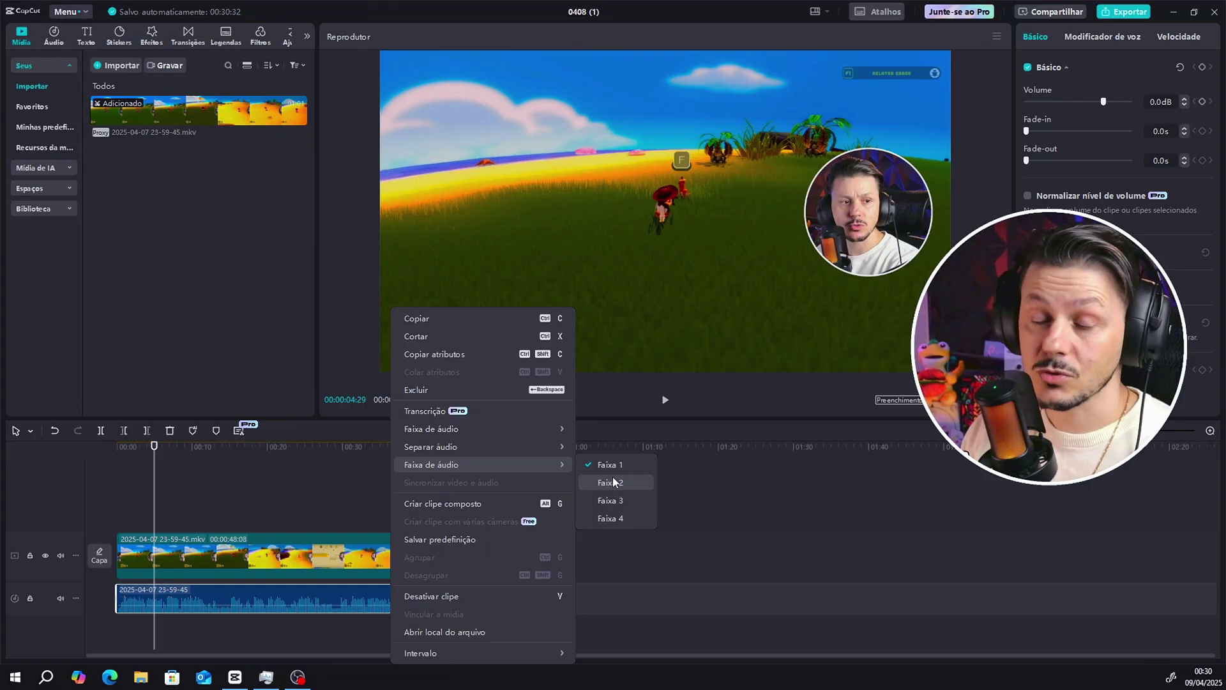
left_click(612, 482)
key("space")
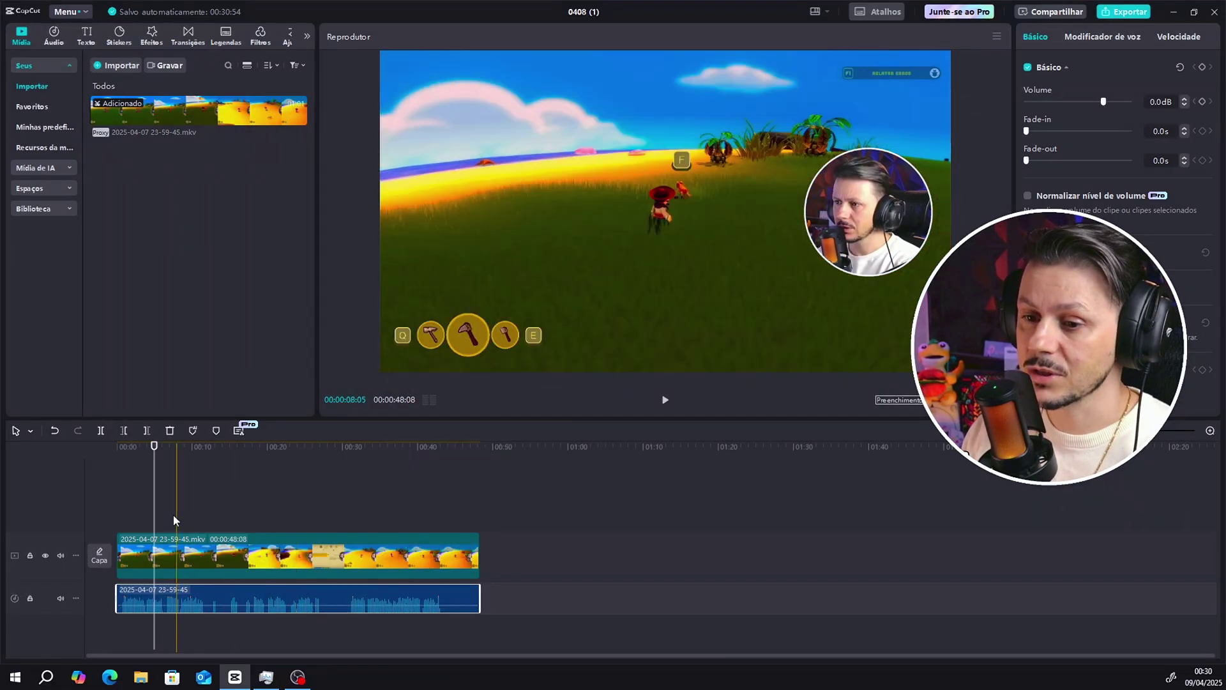
key("space")
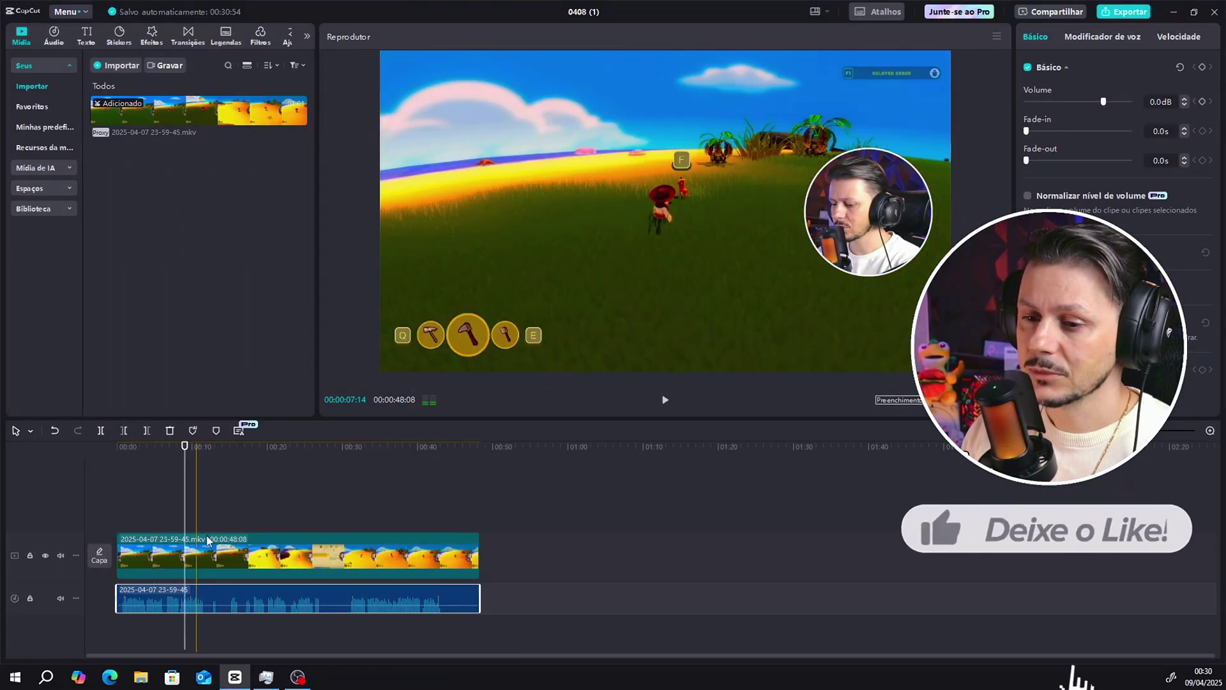
Switch the extracted audio clip to Faixa 3 and listen to a few seconds of it.
right_click(255, 597)
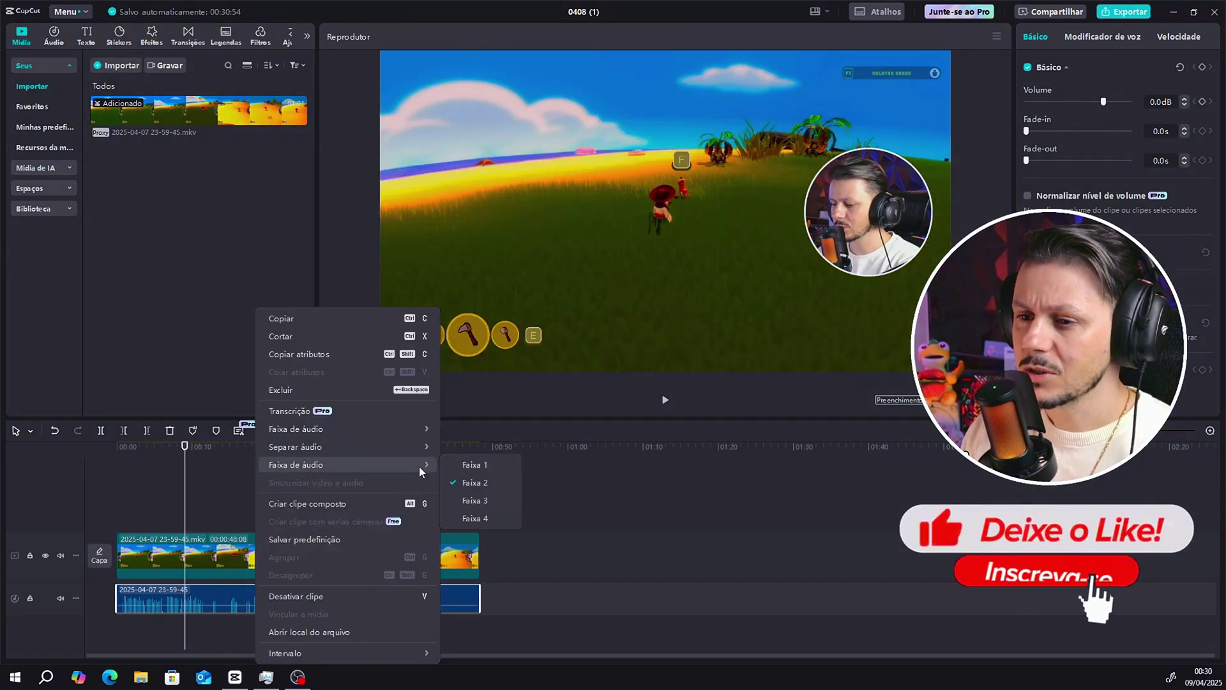
left_click(470, 500)
key("space")
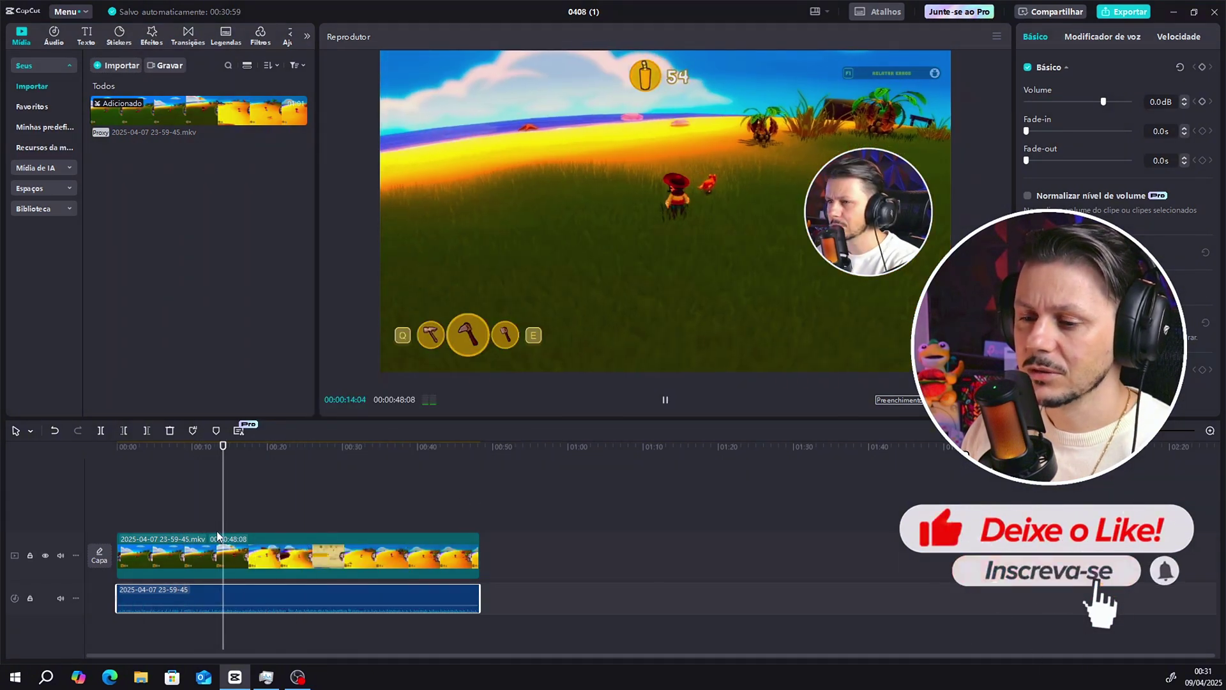
key("space")
Switch the extracted audio clip to Faixa 4 and play back a short section.
right_click(277, 595)
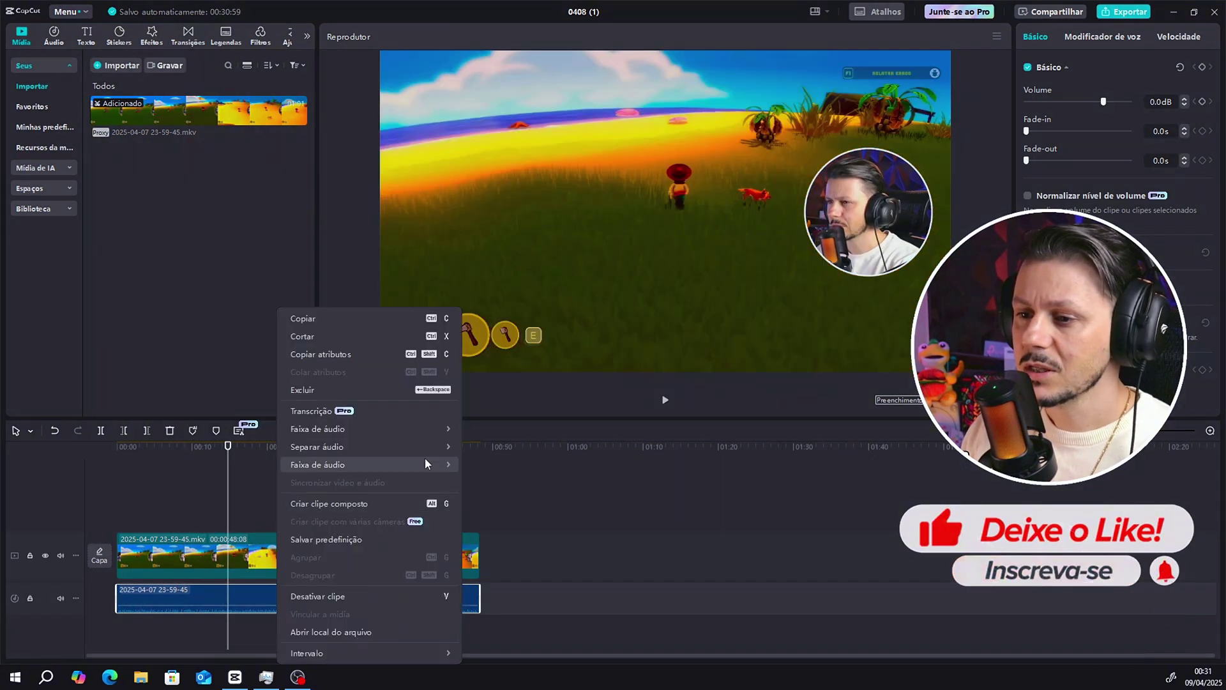
mouse_move(424, 465)
left_click(470, 514)
key("space")
left_click(279, 586)
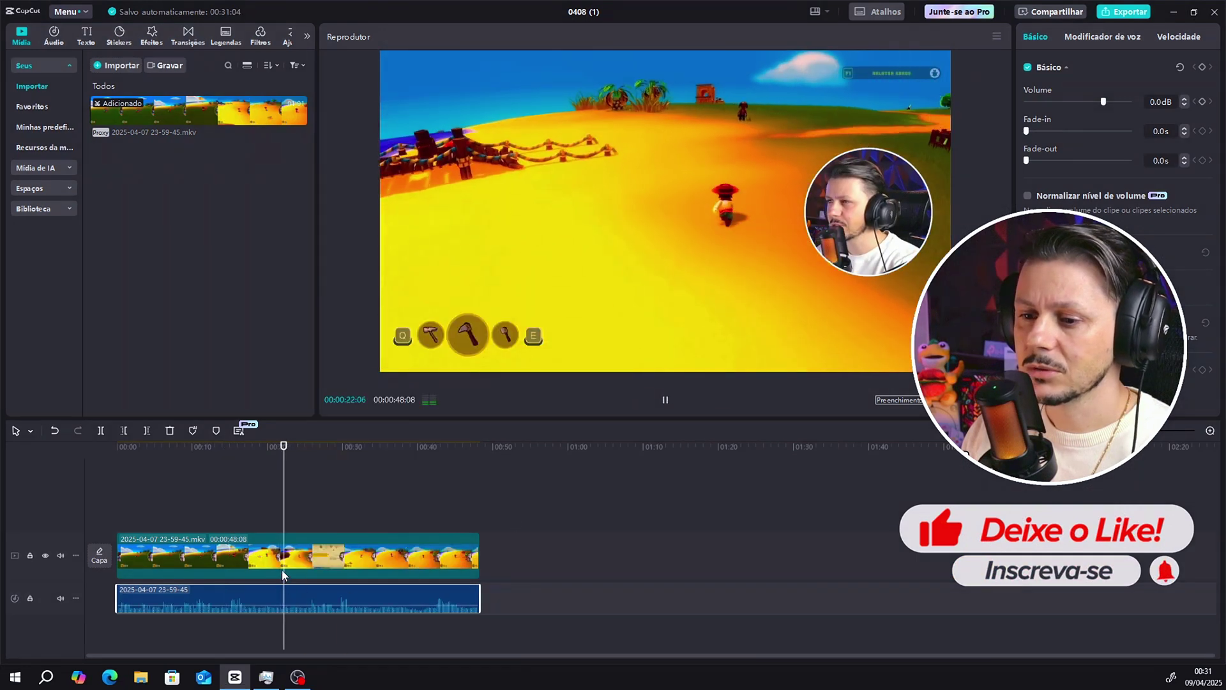
key("space")
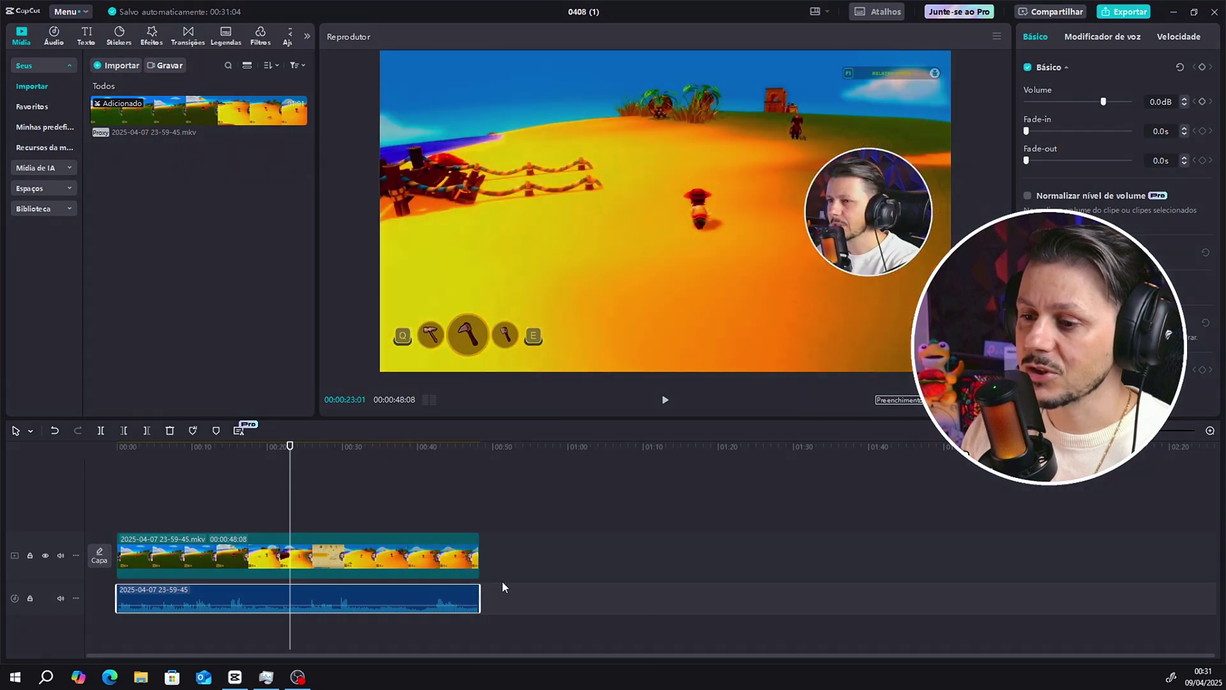
Duplicate the extracted audio clip twice and stack the copies on separate tracks, aligned with the start of the video.
right_click(467, 587)
left_click(511, 319)
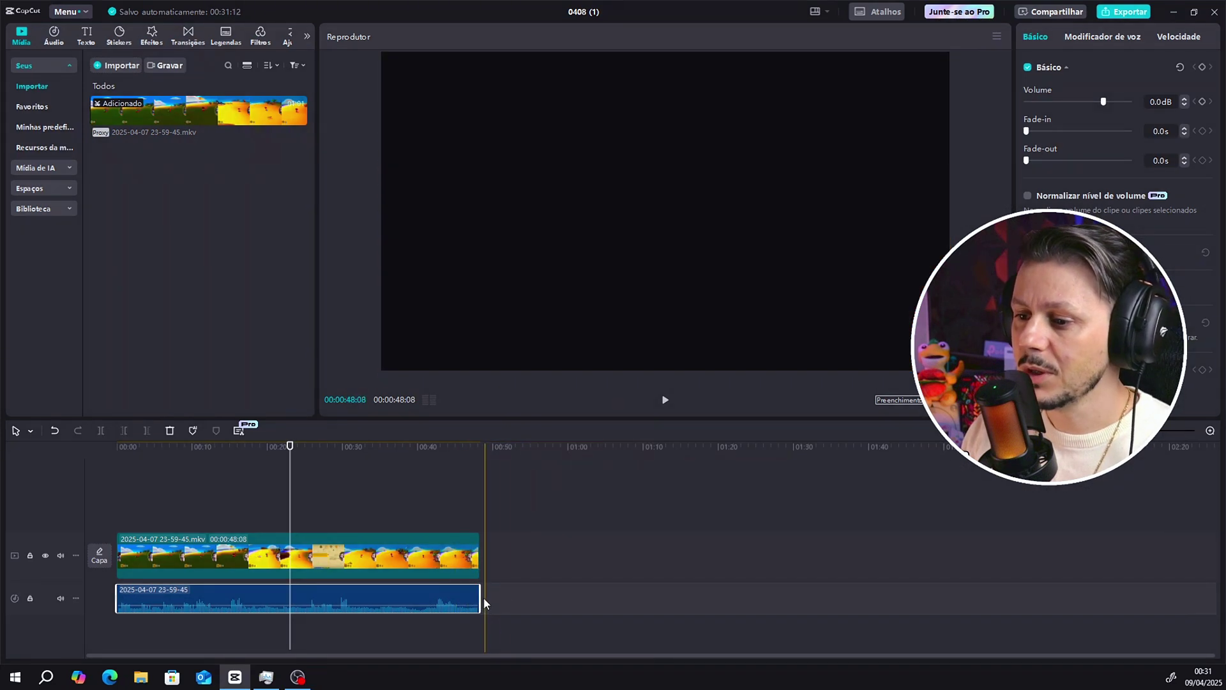
left_click(484, 598)
key("ctrl+v")
left_click_drag(489, 604, 127, 623)
key("ctrl+v")
left_click_drag(499, 570, 132, 642)
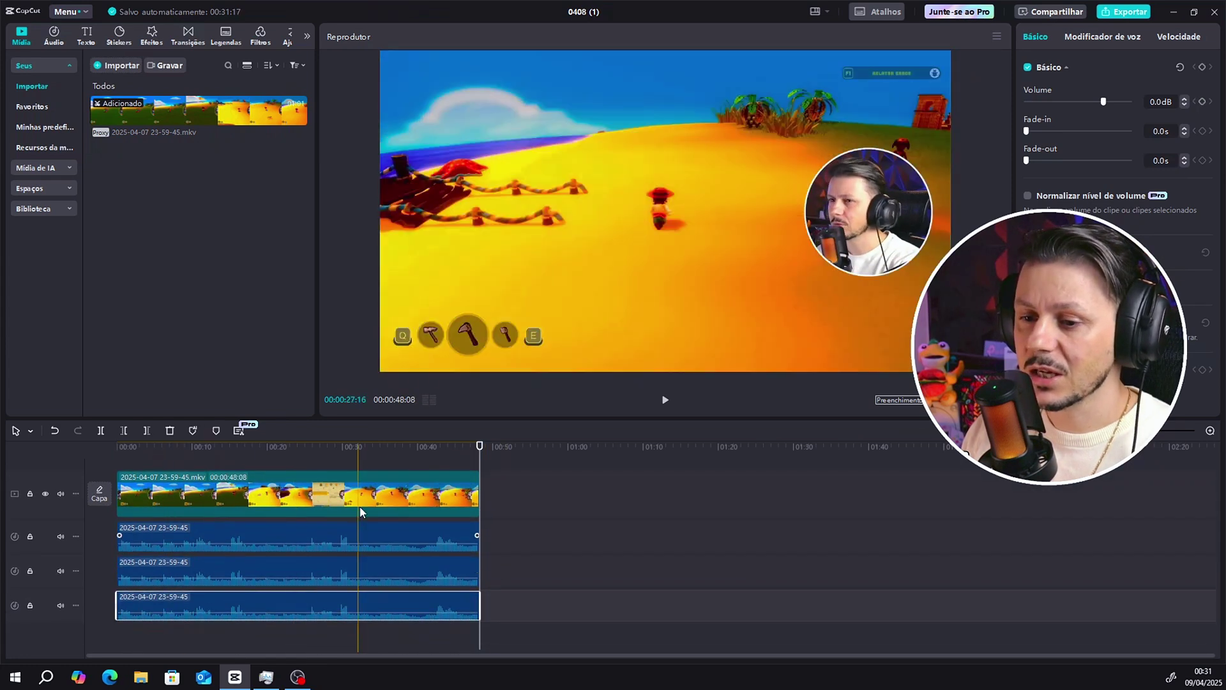
Assign Faixa 2 to the first audio clip below the video, Faixa 3 to the second and Faixa 4 to the third.
right_click(356, 526)
mouse_move(460, 465)
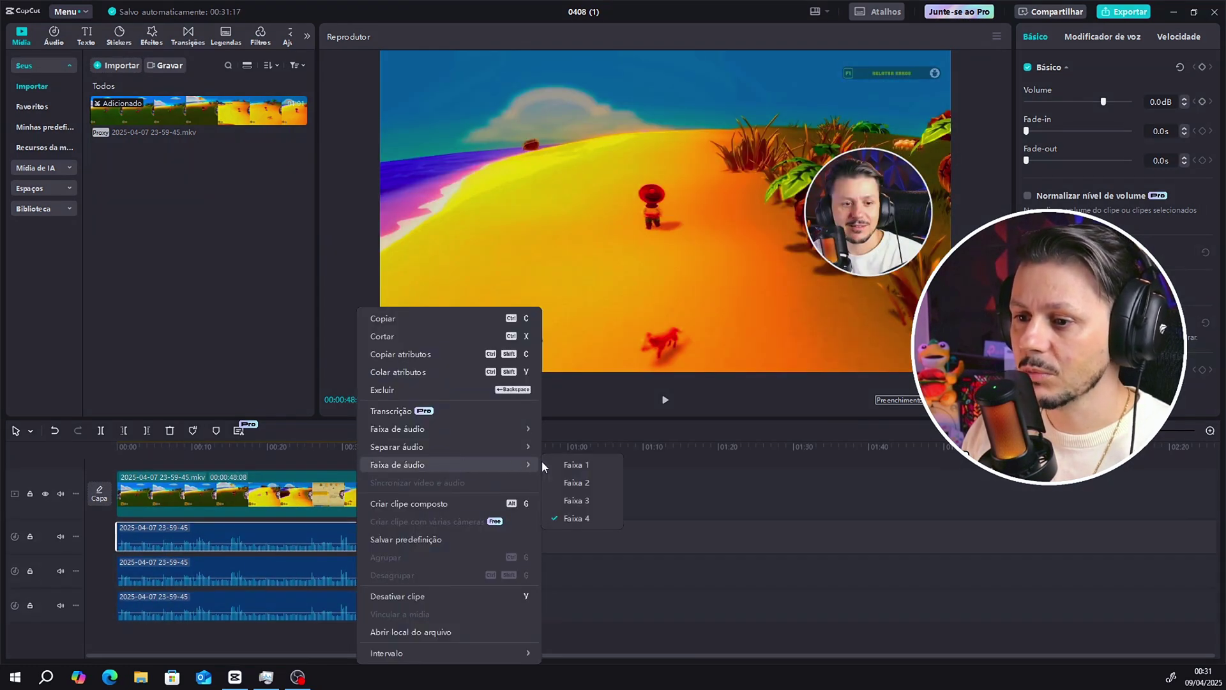
left_click(588, 485)
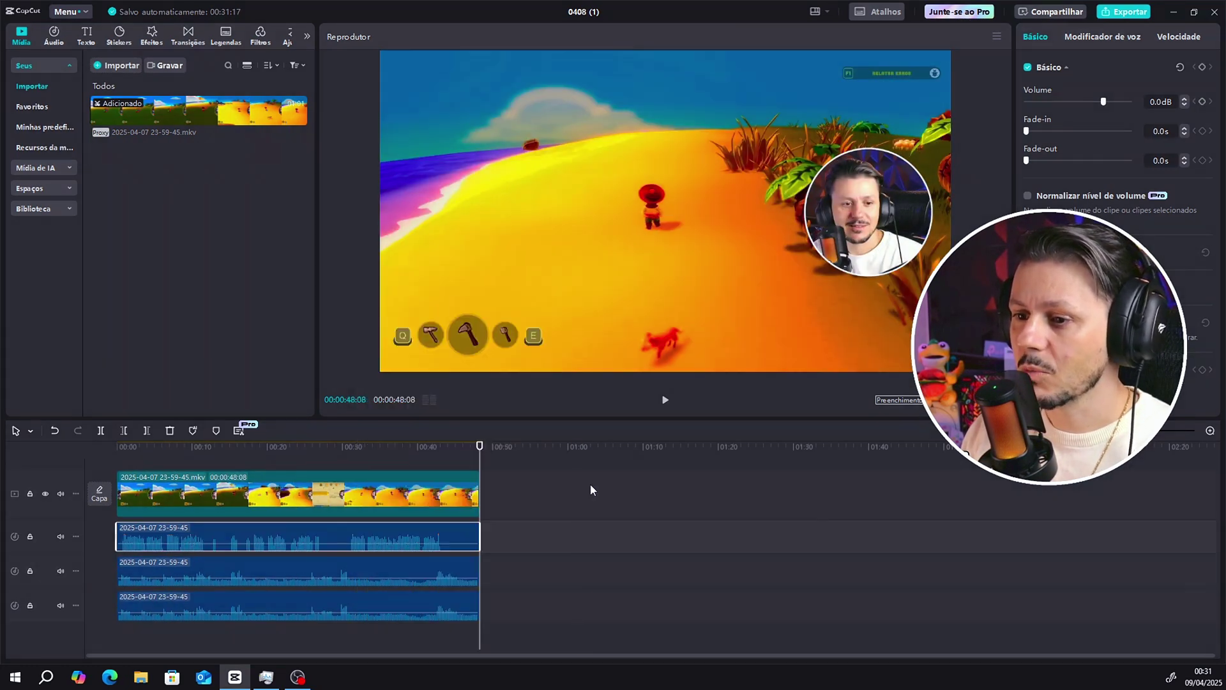
right_click(415, 569)
mouse_move(473, 465)
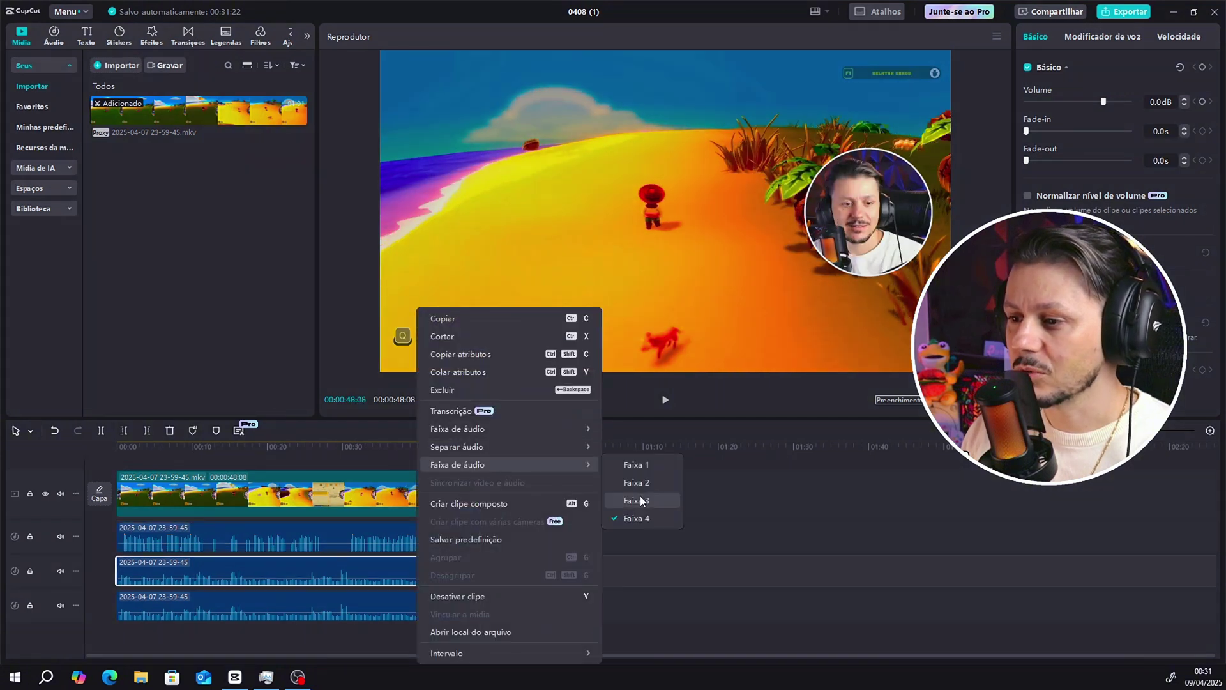
left_click(642, 500)
right_click(391, 597)
mouse_move(552, 470)
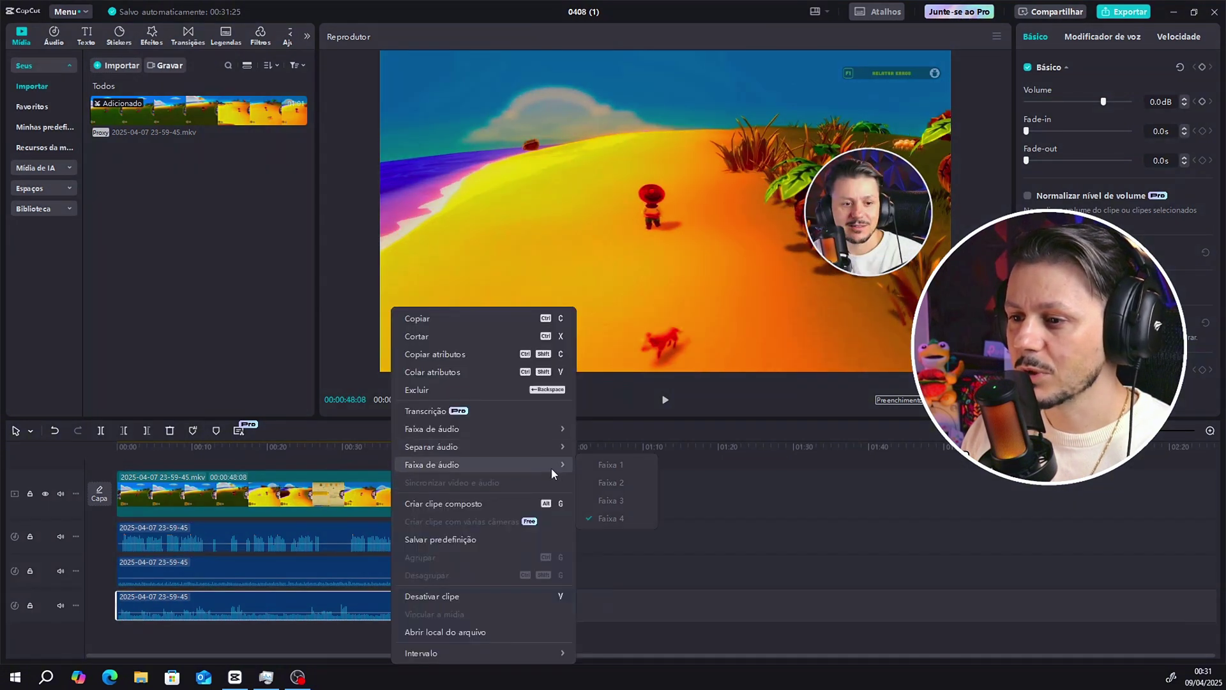
left_click(635, 520)
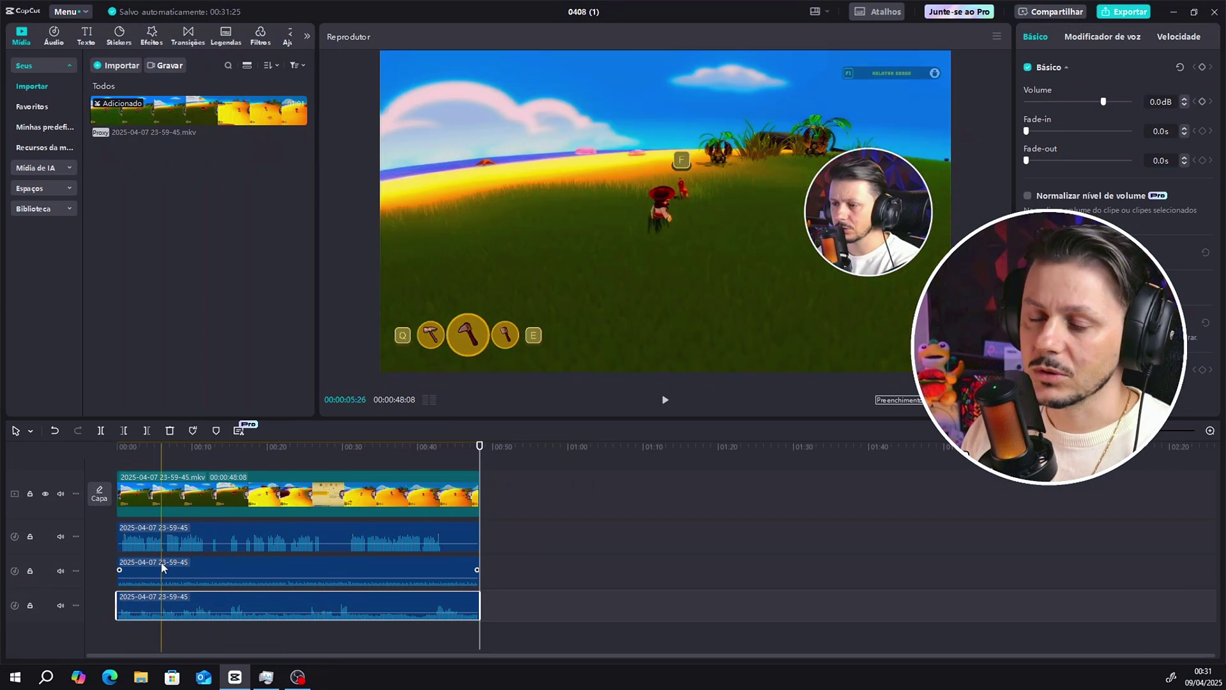
Mute all three audio tracks, turn their sound back on and play the timeline.
left_click(61, 536)
left_click(60, 570)
left_click(61, 605)
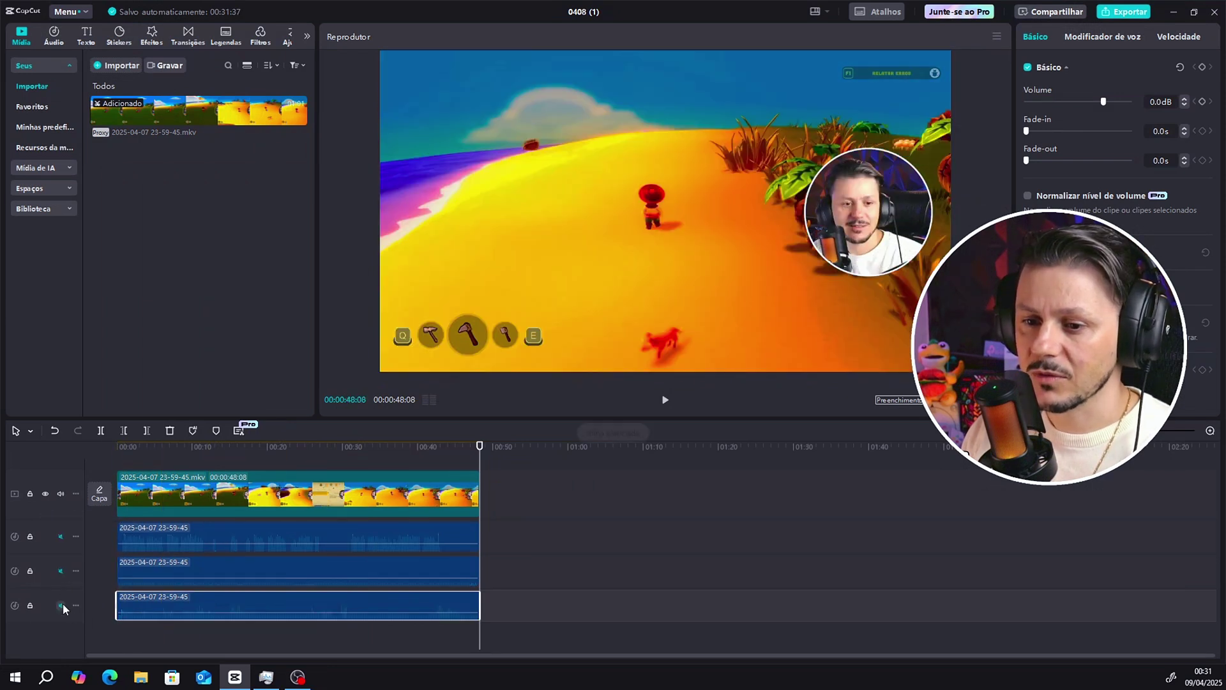
left_click(60, 605)
left_click(61, 571)
left_click(62, 538)
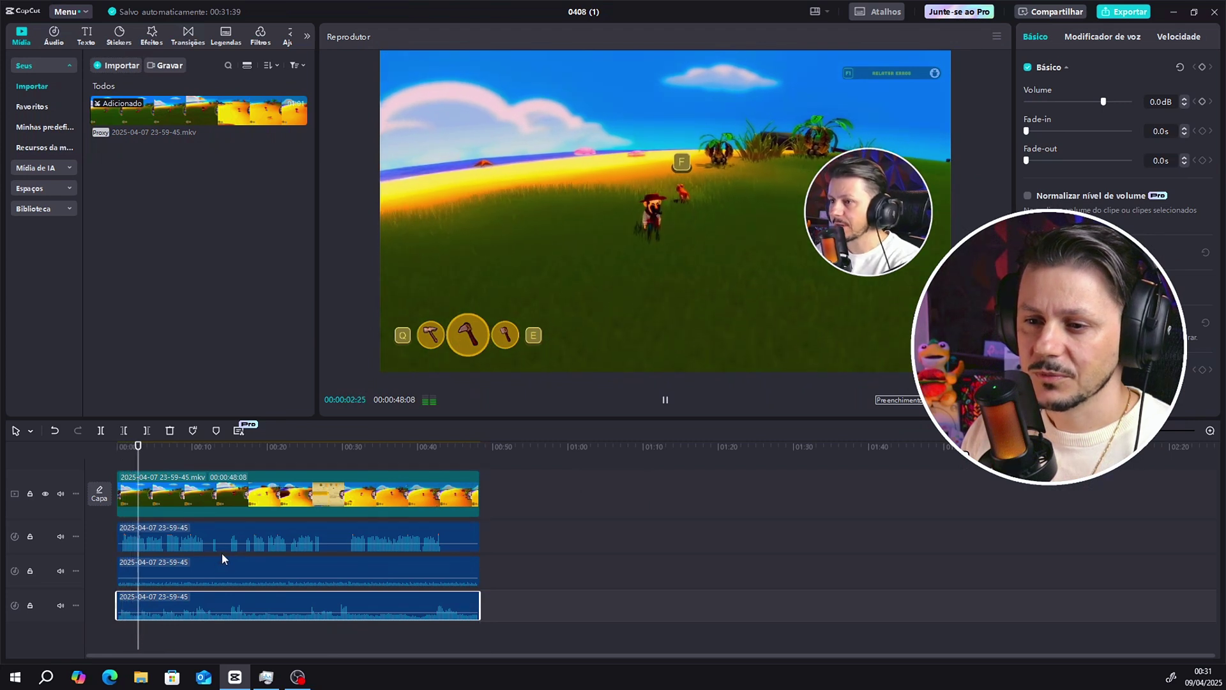
Lower the first audio clip's volume to -∞ dB and mute the second and third audio tracks during playback.
left_click_drag(222, 543, 223, 557)
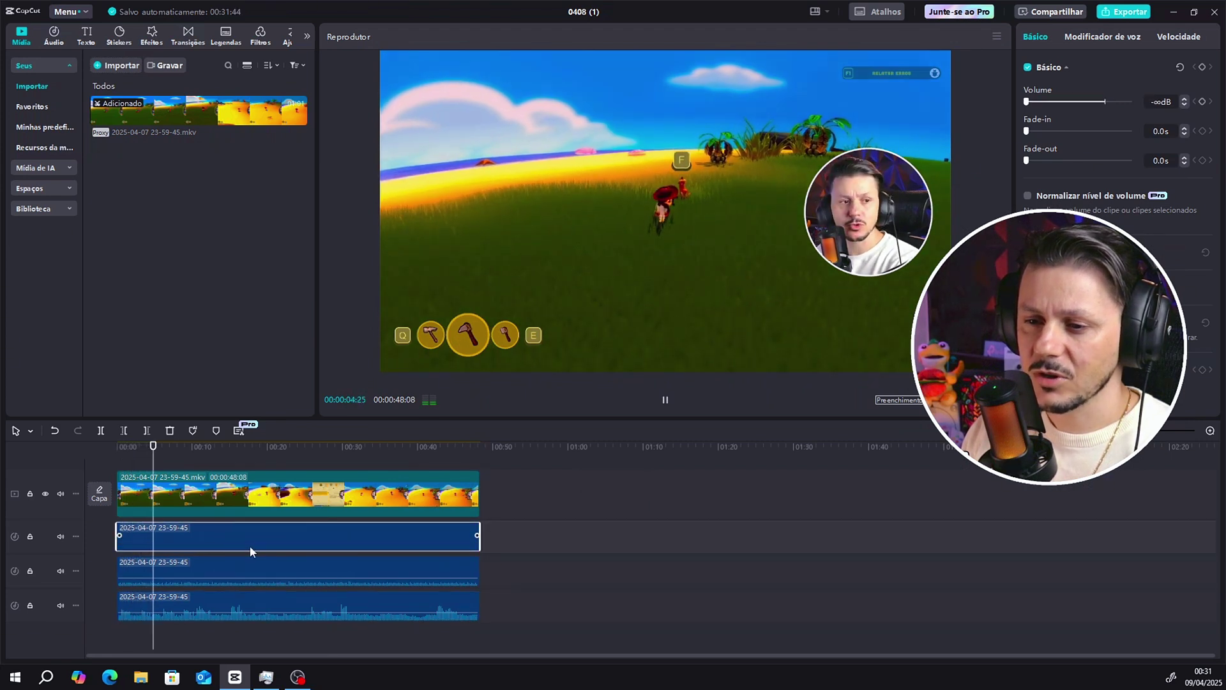
left_click(61, 571)
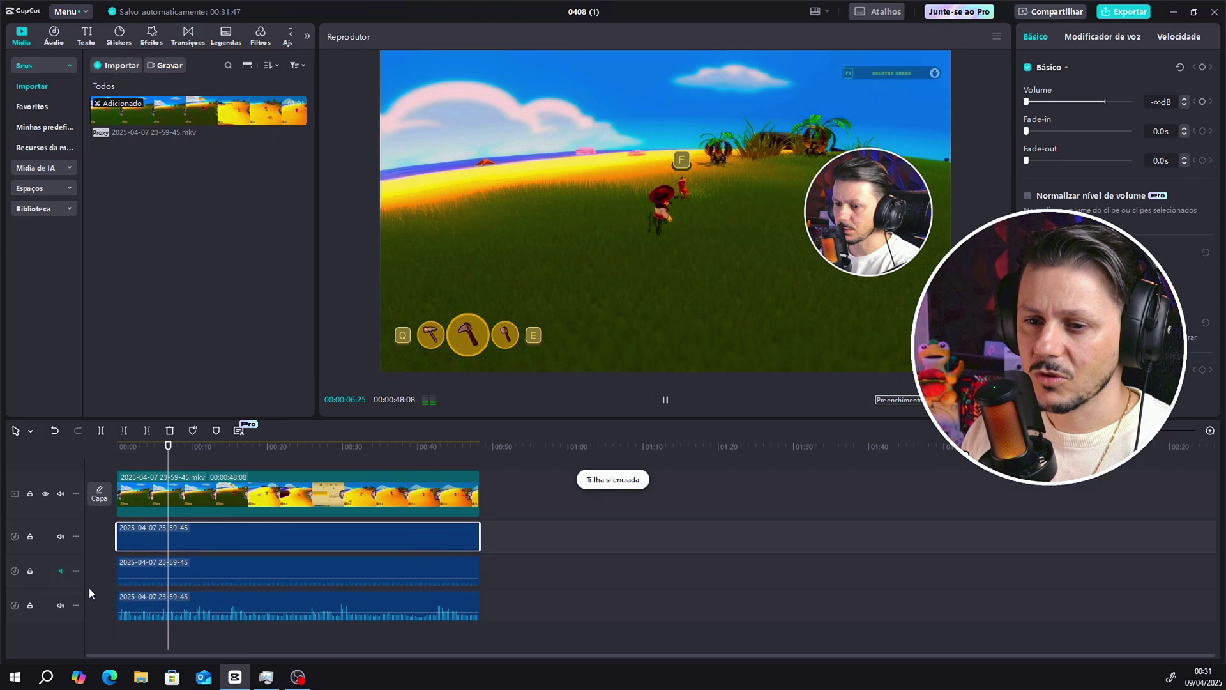
left_click(62, 606)
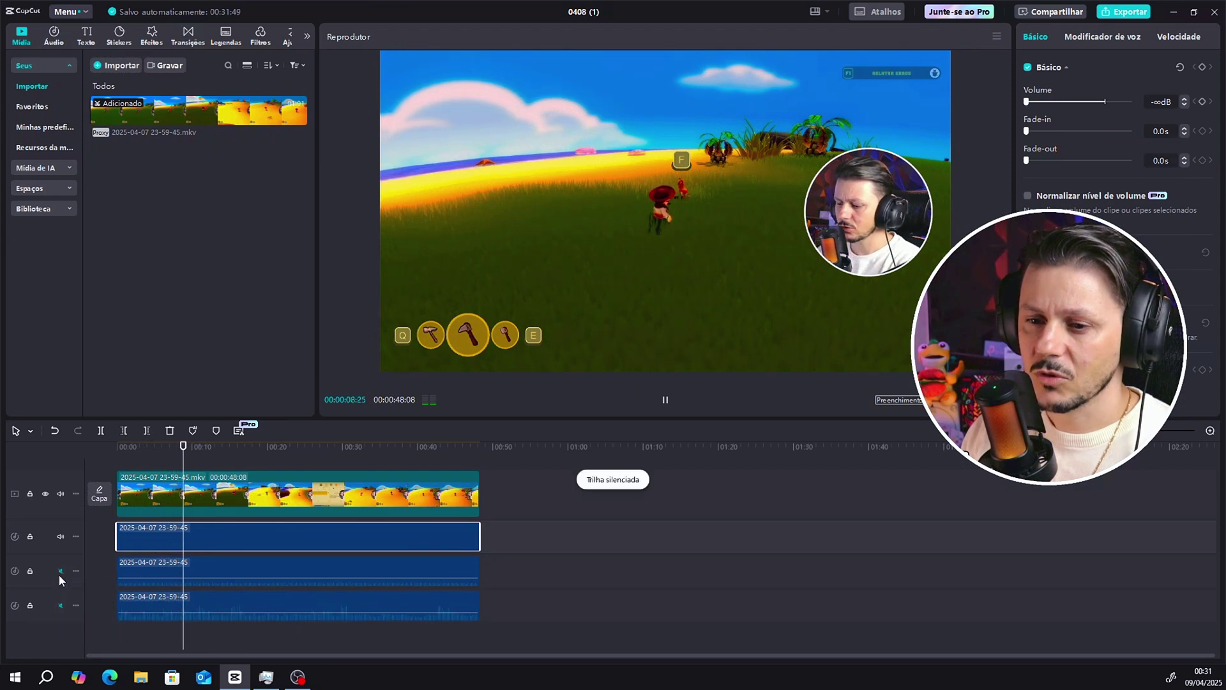
Unmute the second audio track, then bring the first clip's volume back up and raise the second clip's to 10.9 dB.
left_click(60, 571)
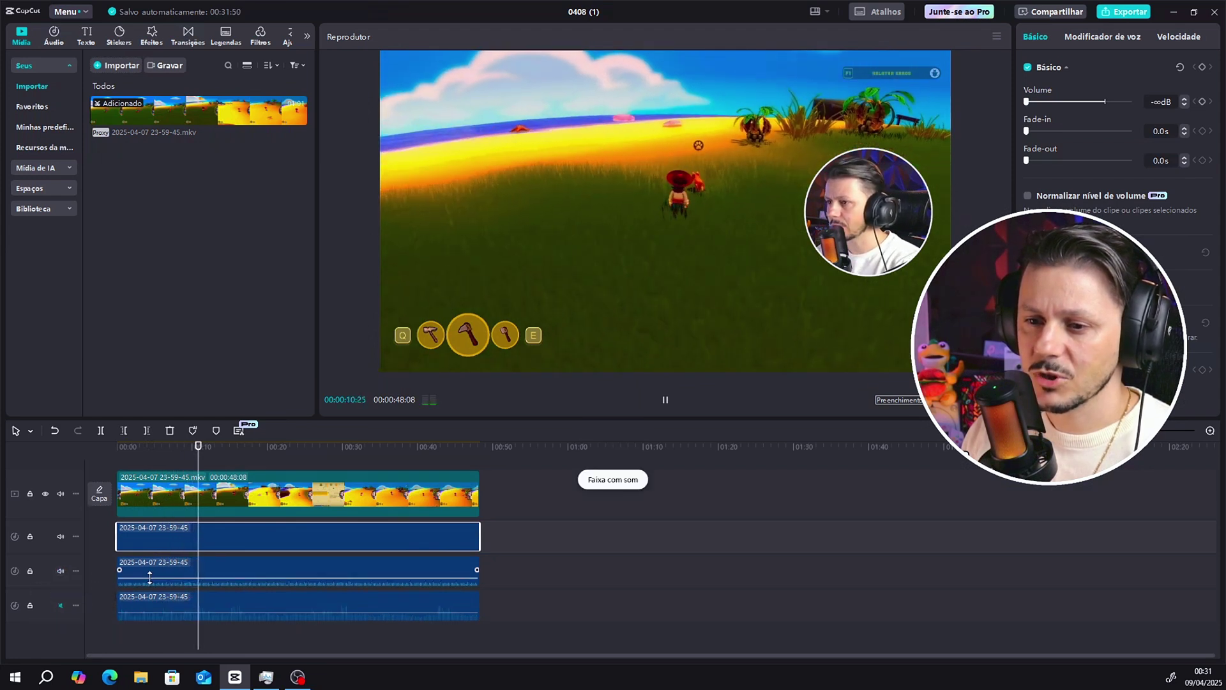
left_click_drag(149, 578, 164, 545)
left_click(60, 537)
left_click(152, 577)
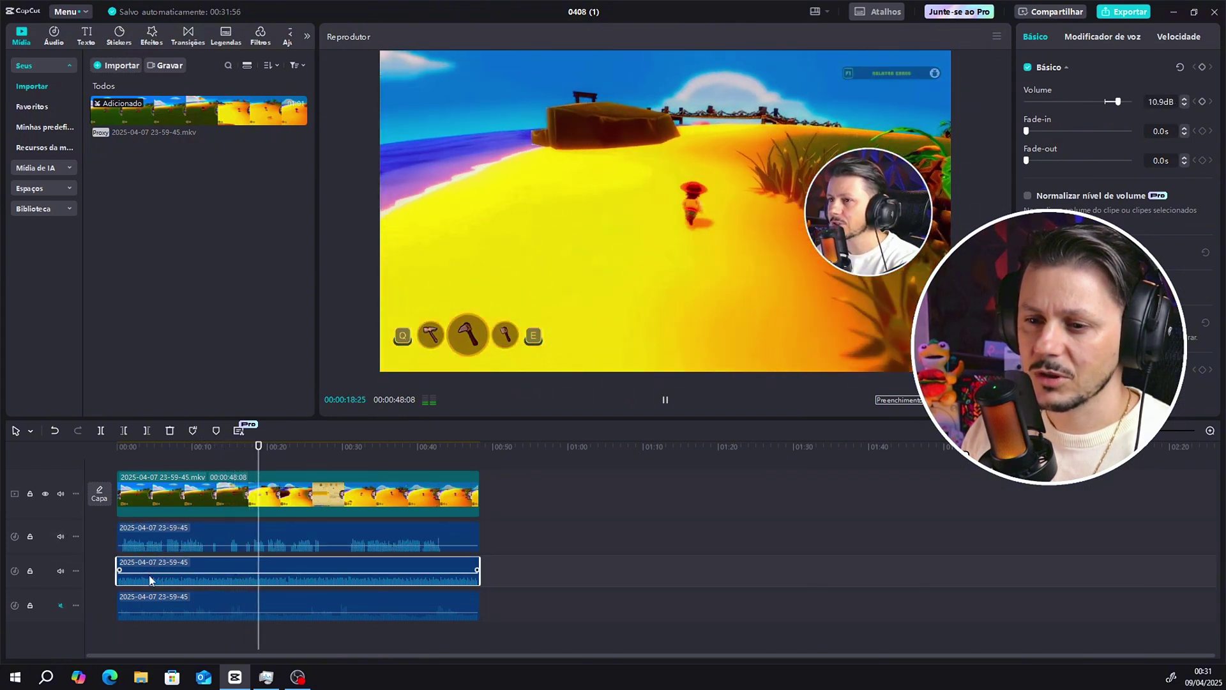
Stop the timeline playback with the second audio clip selected.
left_click_drag(151, 577, 152, 580)
key("space")
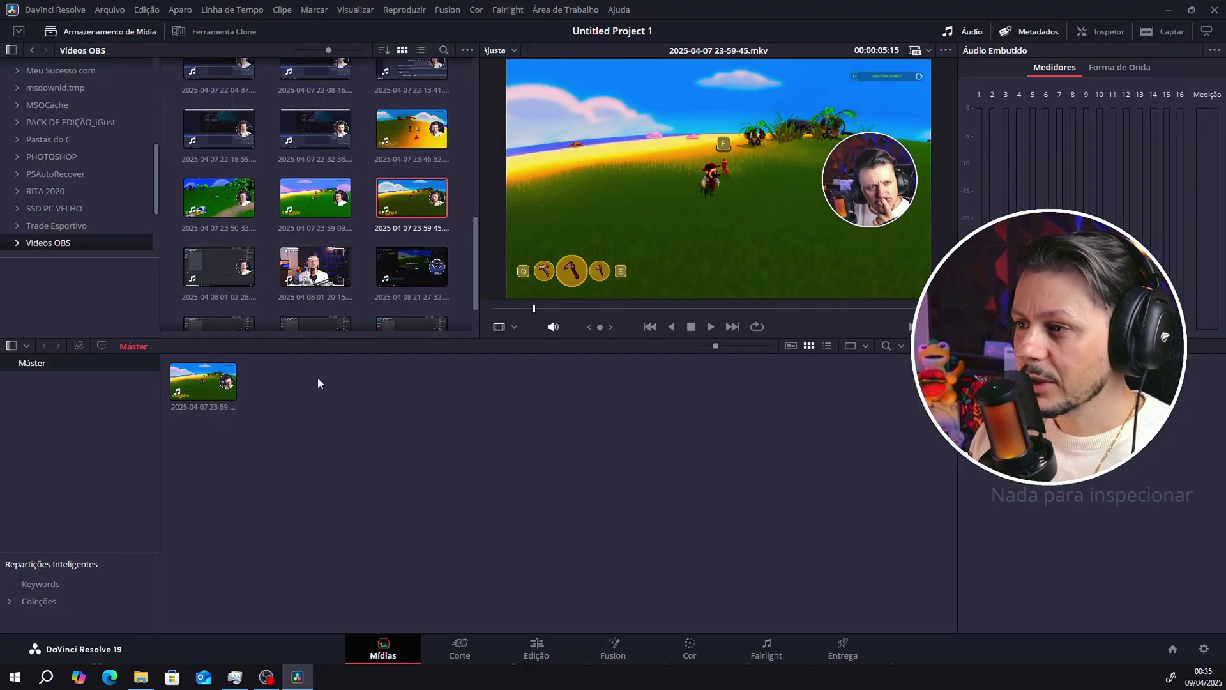
left_click(218, 390)
left_click(365, 512)
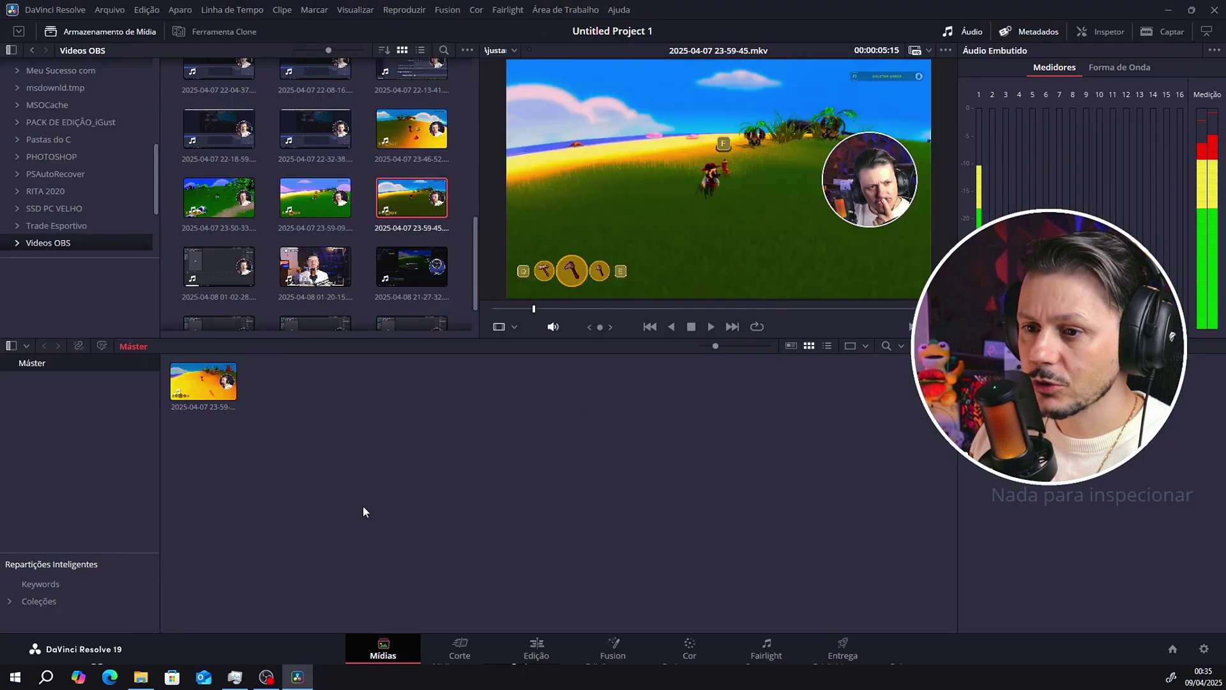
left_click(522, 646)
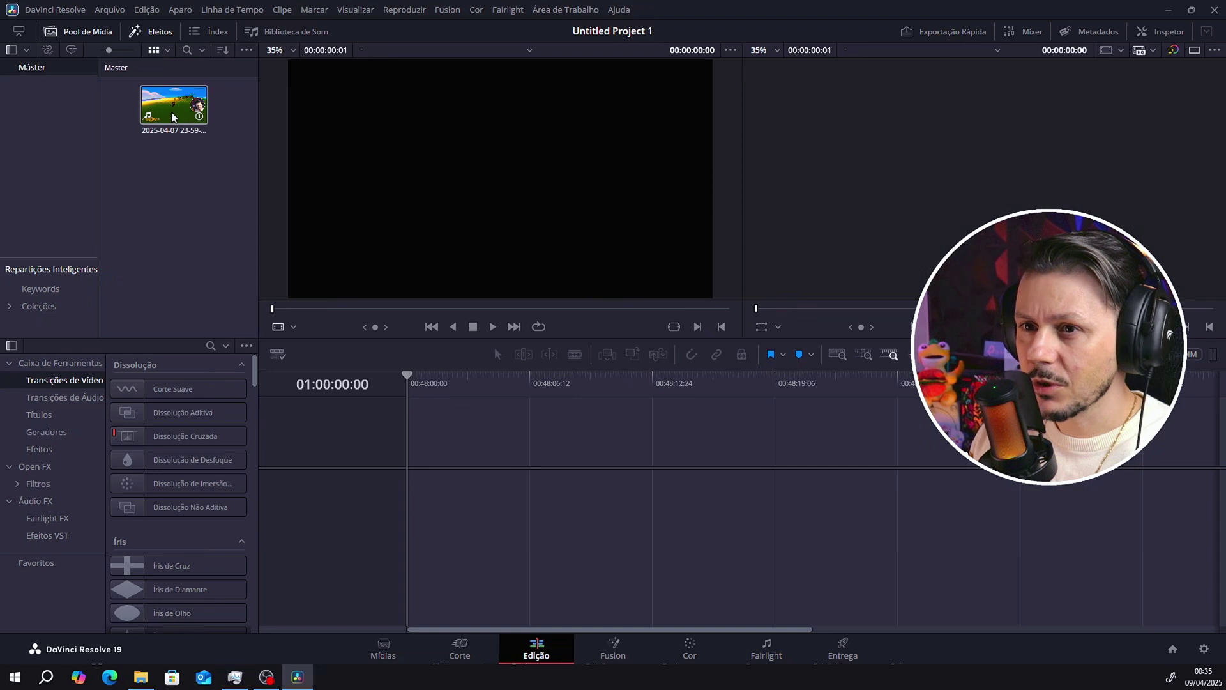
left_click_drag(173, 117, 414, 505)
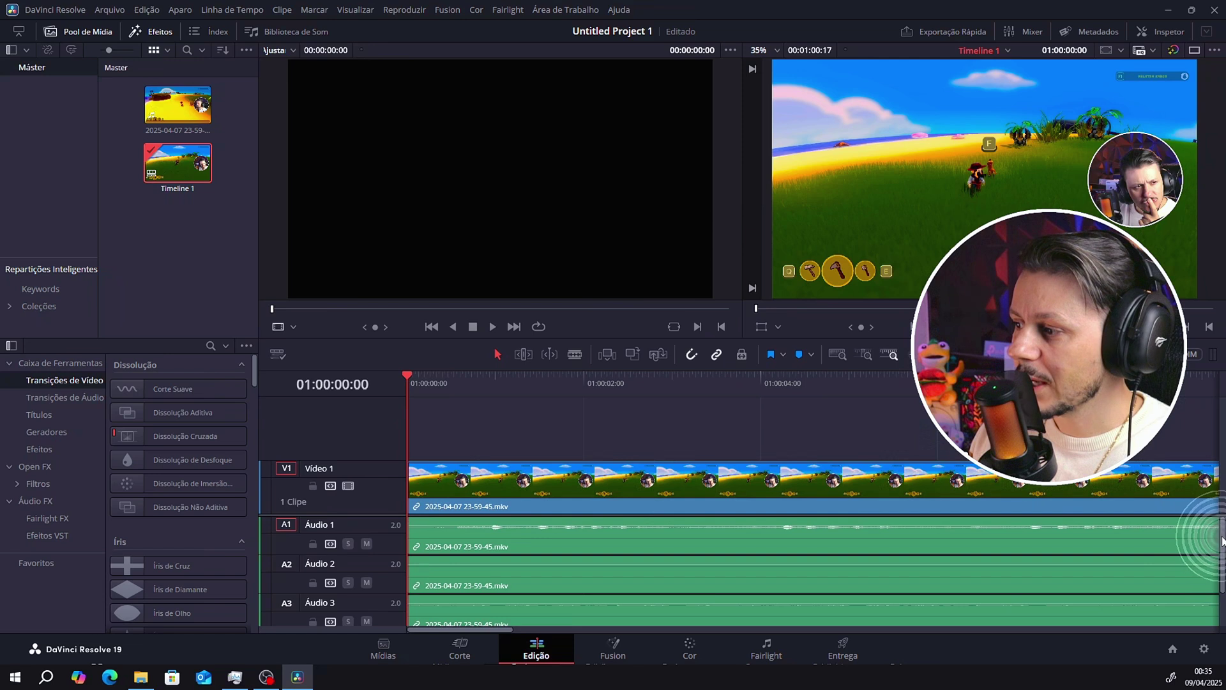
Examine the recording's separate audio tracks below the video in the timeline, down to Áudio 4.
scroll(1222, 568, "down", 2)
mouse_move(1222, 569)
left_mouse_down()
mouse_move(1218, 518)
mouse_move(1219, 618)
mouse_move(1222, 570)
left_mouse_up()
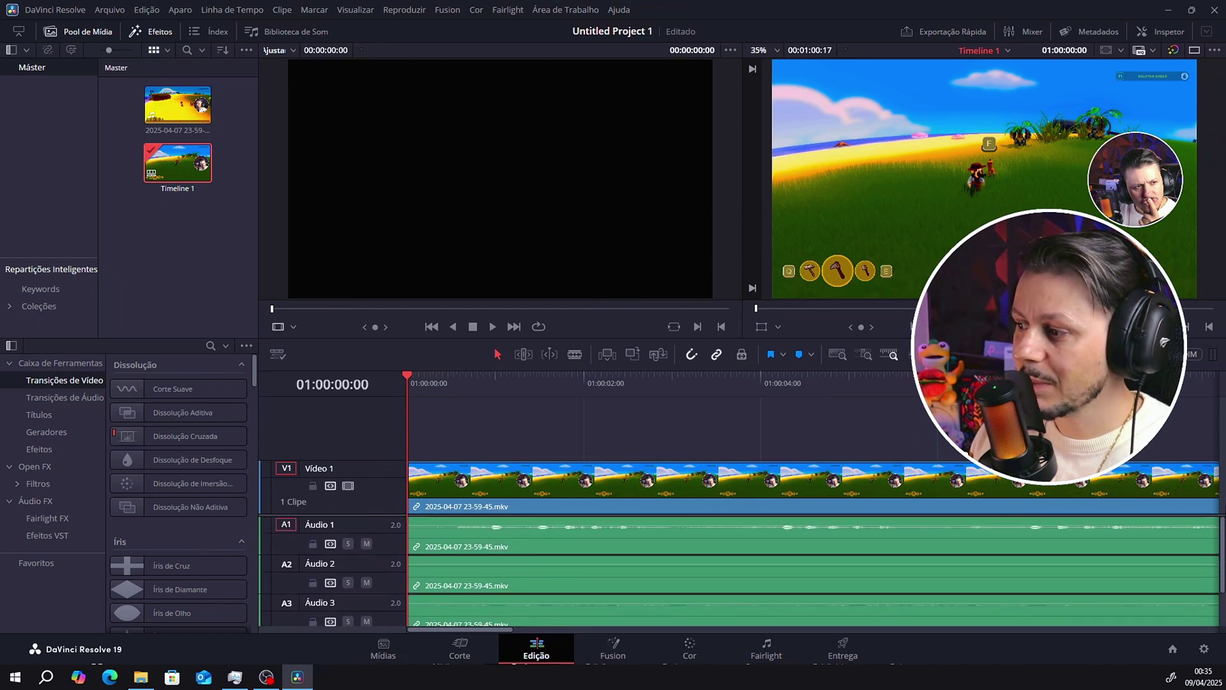
key("ctrl")
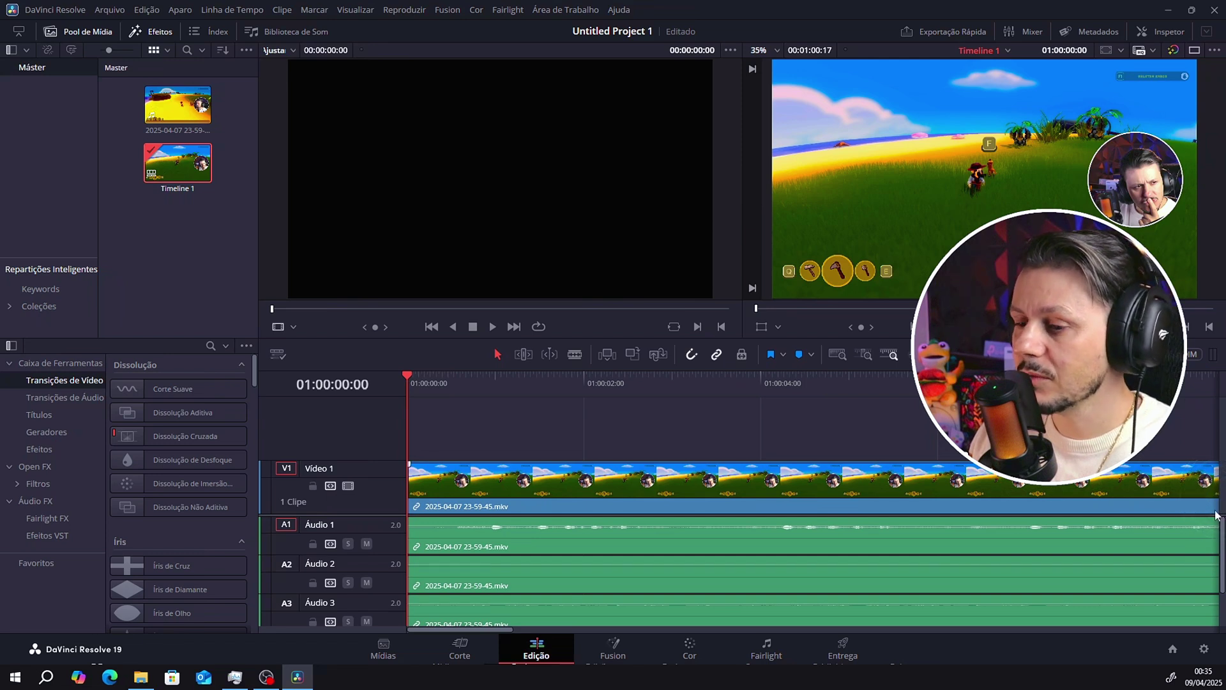
mouse_move(1222, 542)
left_mouse_down()
mouse_move(1222, 582)
mouse_move(1222, 547)
left_mouse_up()
key("ctrl")
key("ctrl")
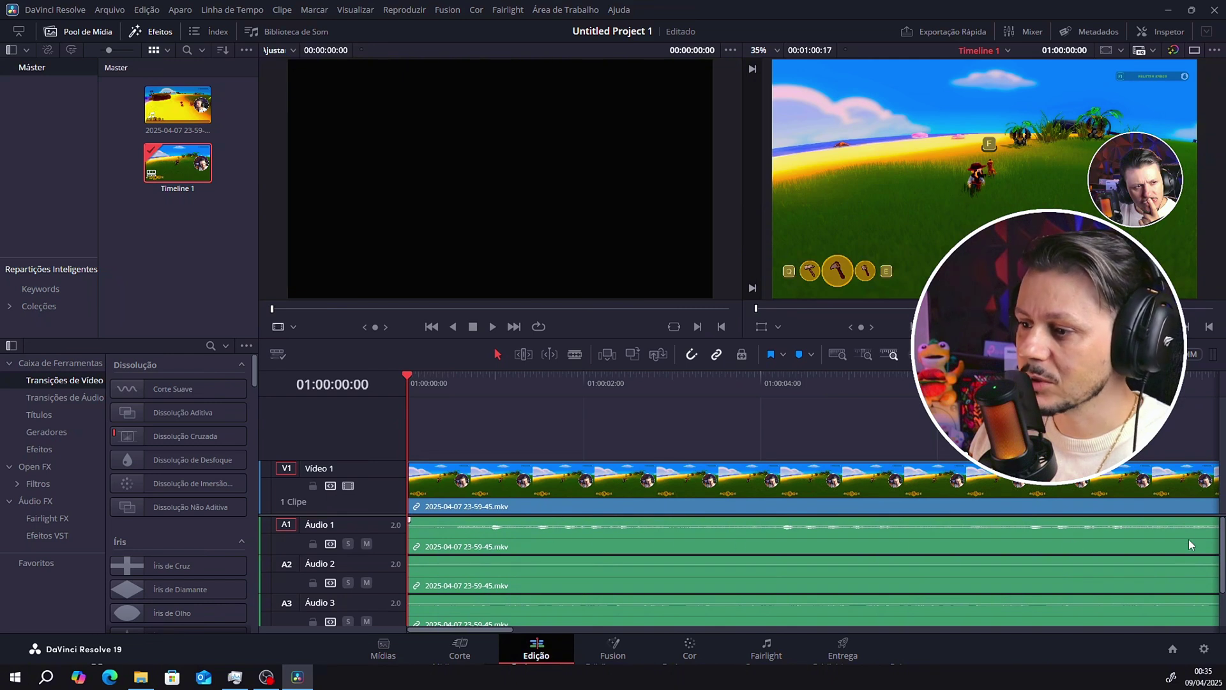
left_click_drag(1222, 543, 1222, 578)
key("ctrl")
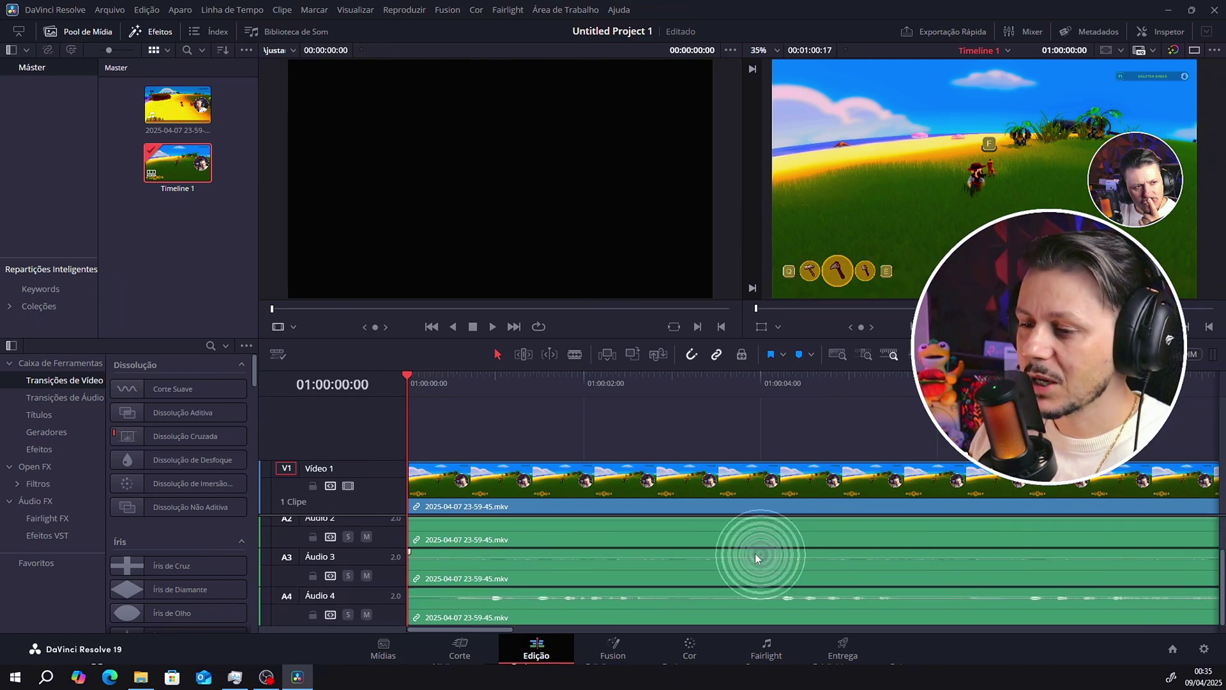